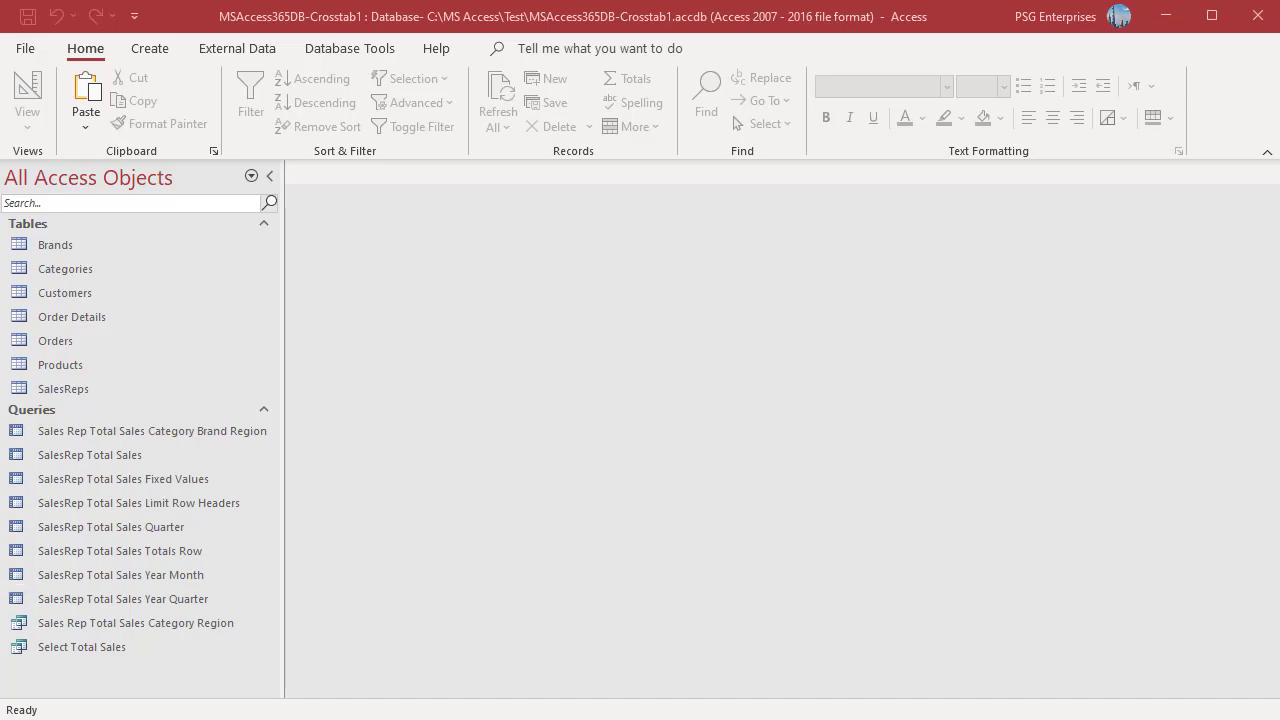
# Step: Create a new query in SQL view and enter the clause skeleton TRANSFORM, SELECT, FROM, GROUP BY, PIVOT and a closing semicolon on separate lines
pyautogui.click(149, 49)
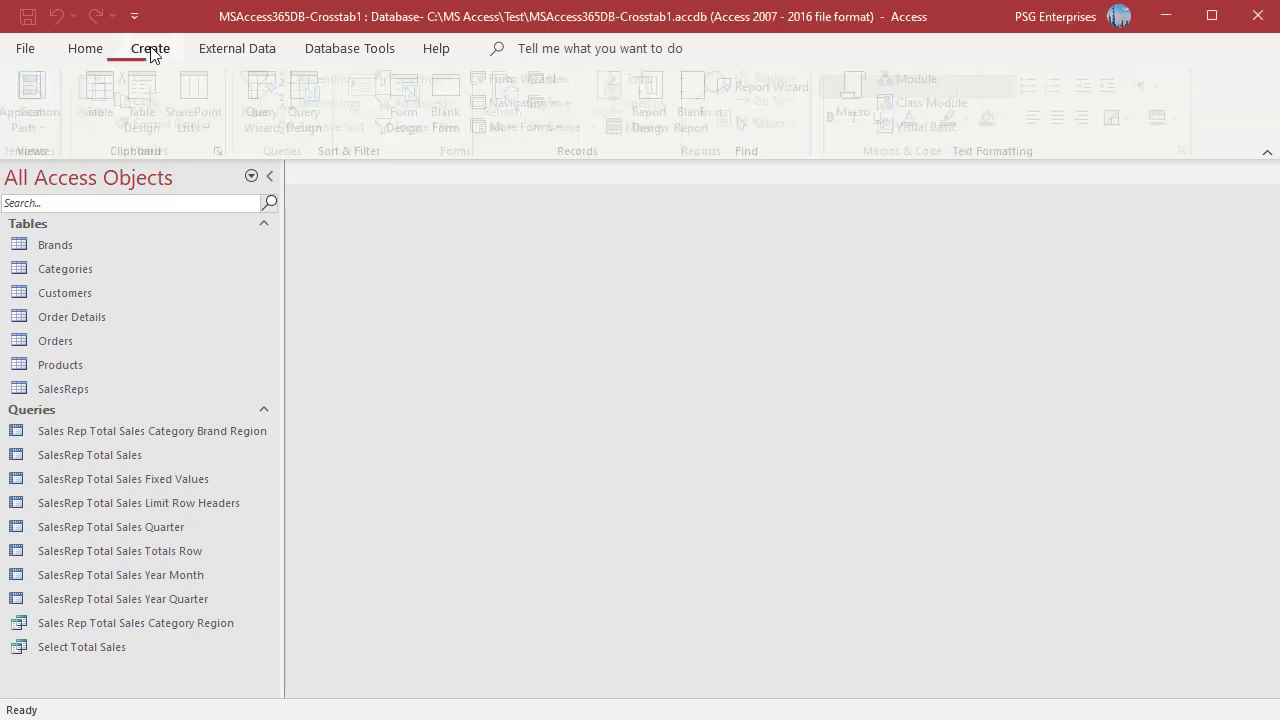
pyautogui.click(315, 128)
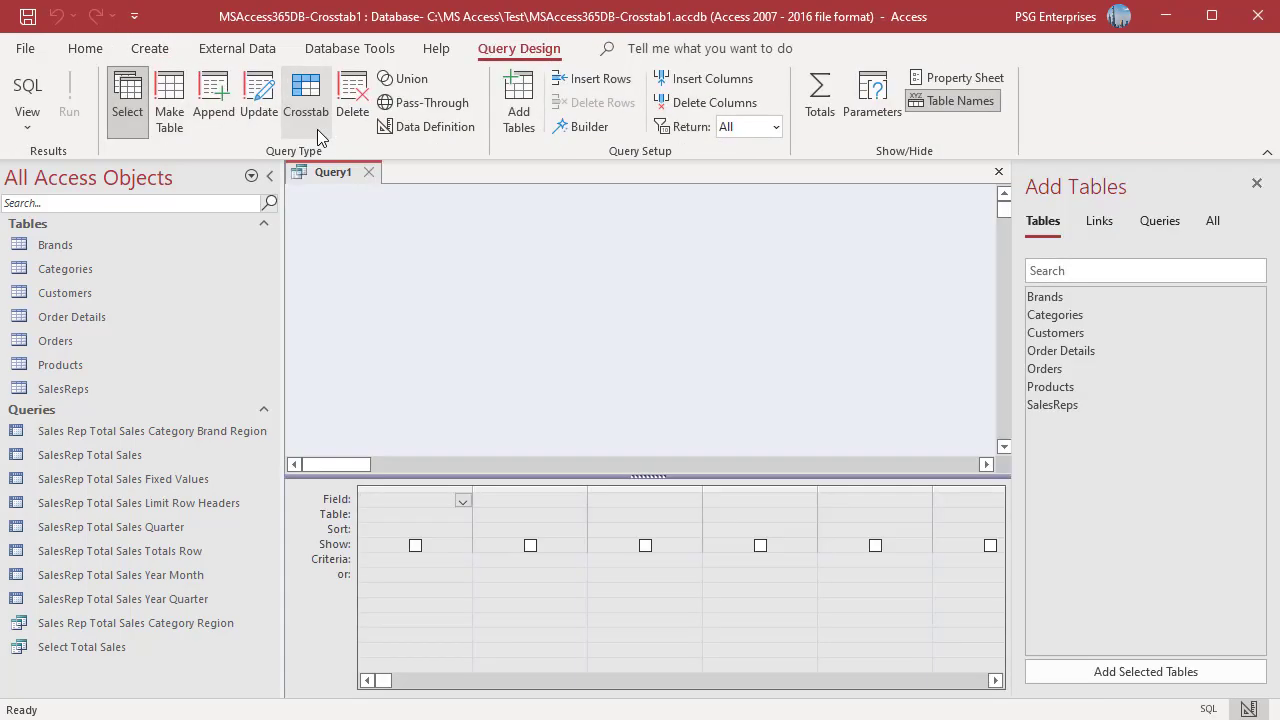
pyautogui.click(38, 122)
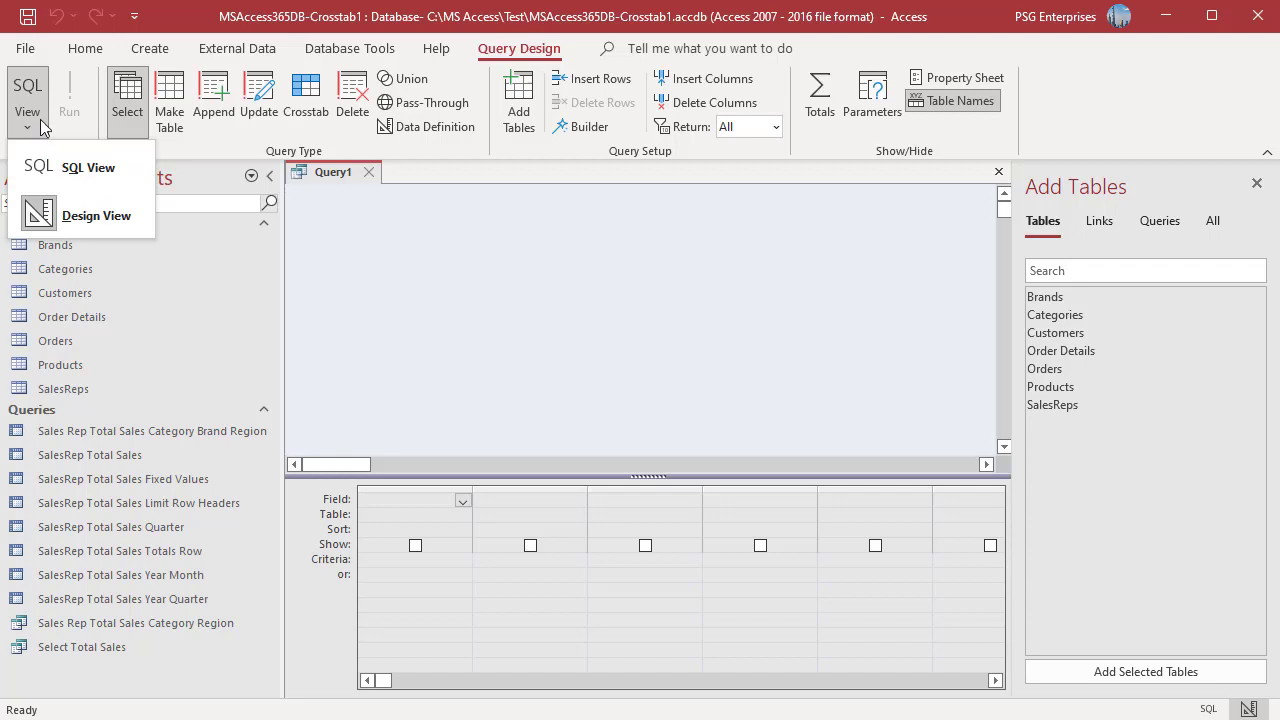
pyautogui.click(87, 167)
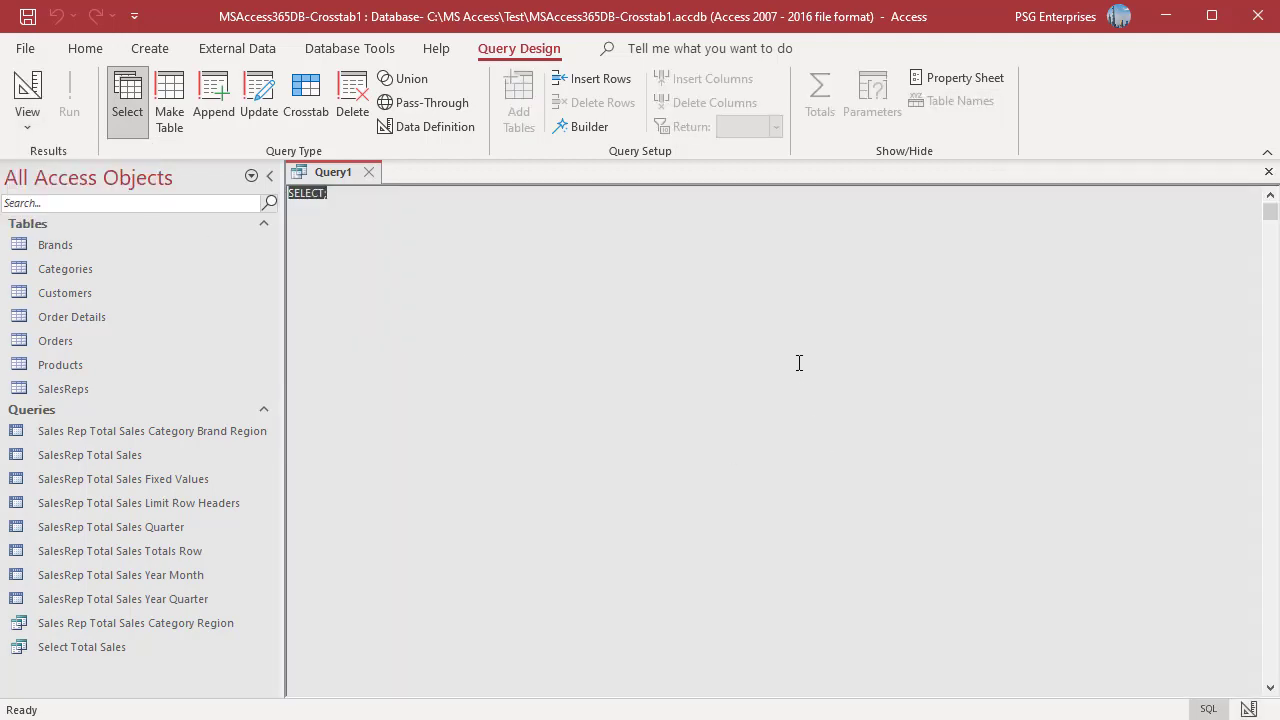
pyautogui.write('TRANSFORM SELECT FROM GROUP BY PIVOT ;')
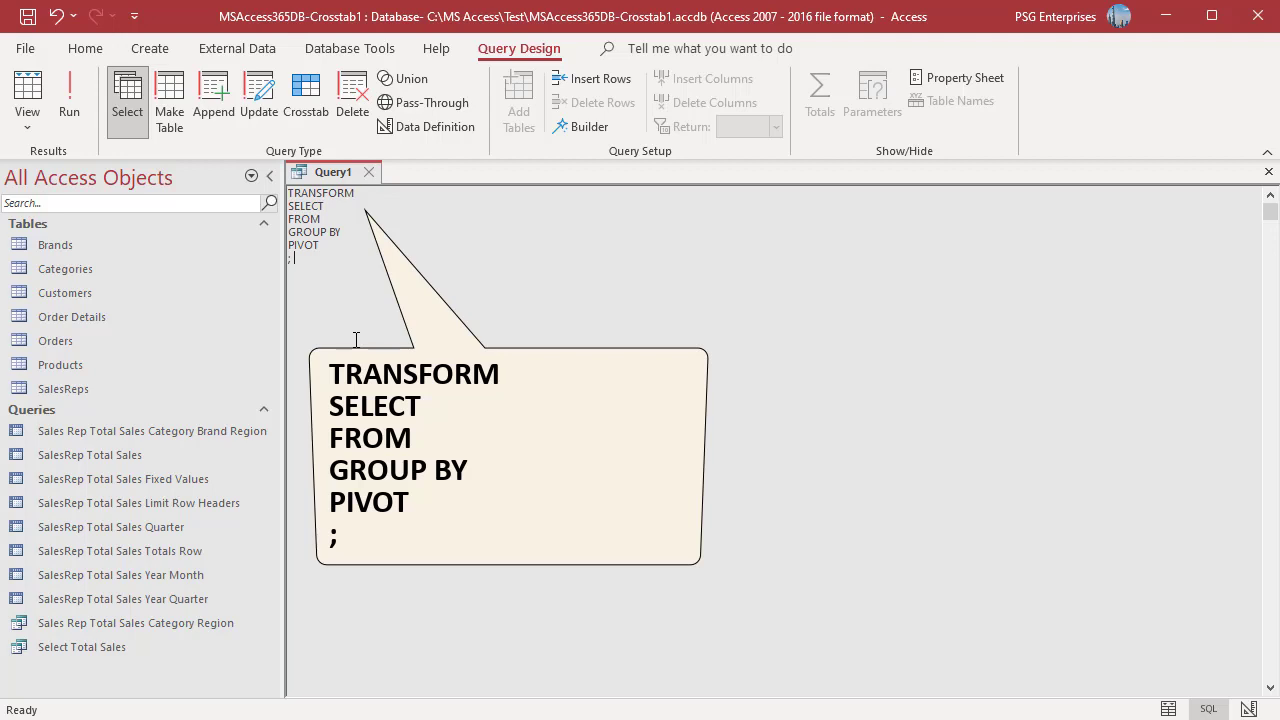
# Step: Complete the clauses as TRANSFORM Sum([Order Total]), SELECT SalesRep, FROM Orders, GROUP BY SalesRep and PIVOT [Order Year]
pyautogui.write('Sum([Order Total])')
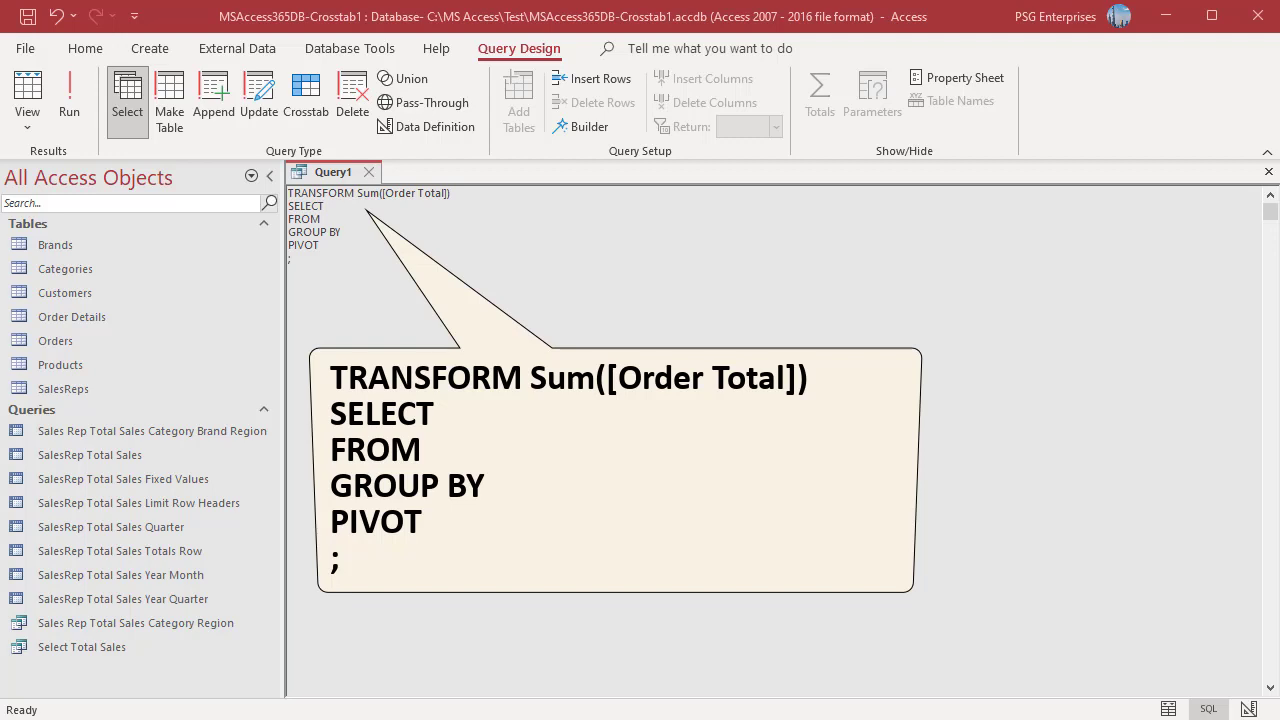
pyautogui.write('SalesRep')
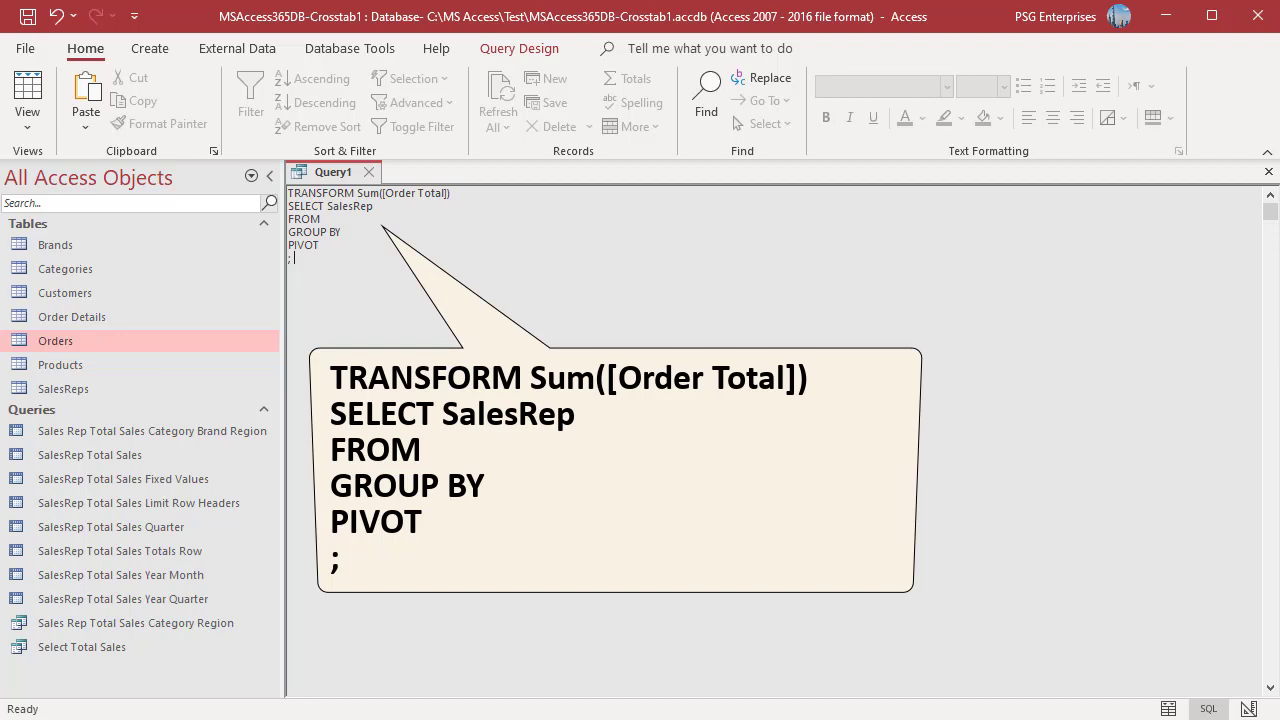
pyautogui.write('Orders')
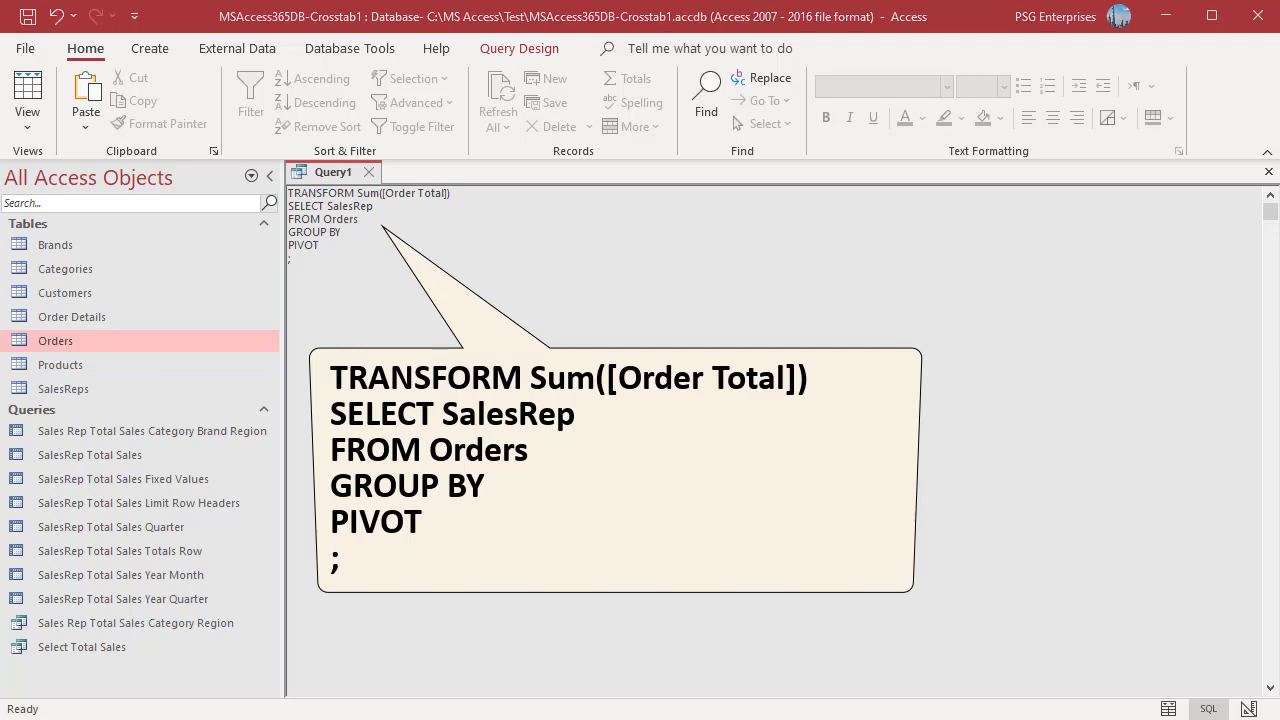
pyautogui.write('SalesRep')
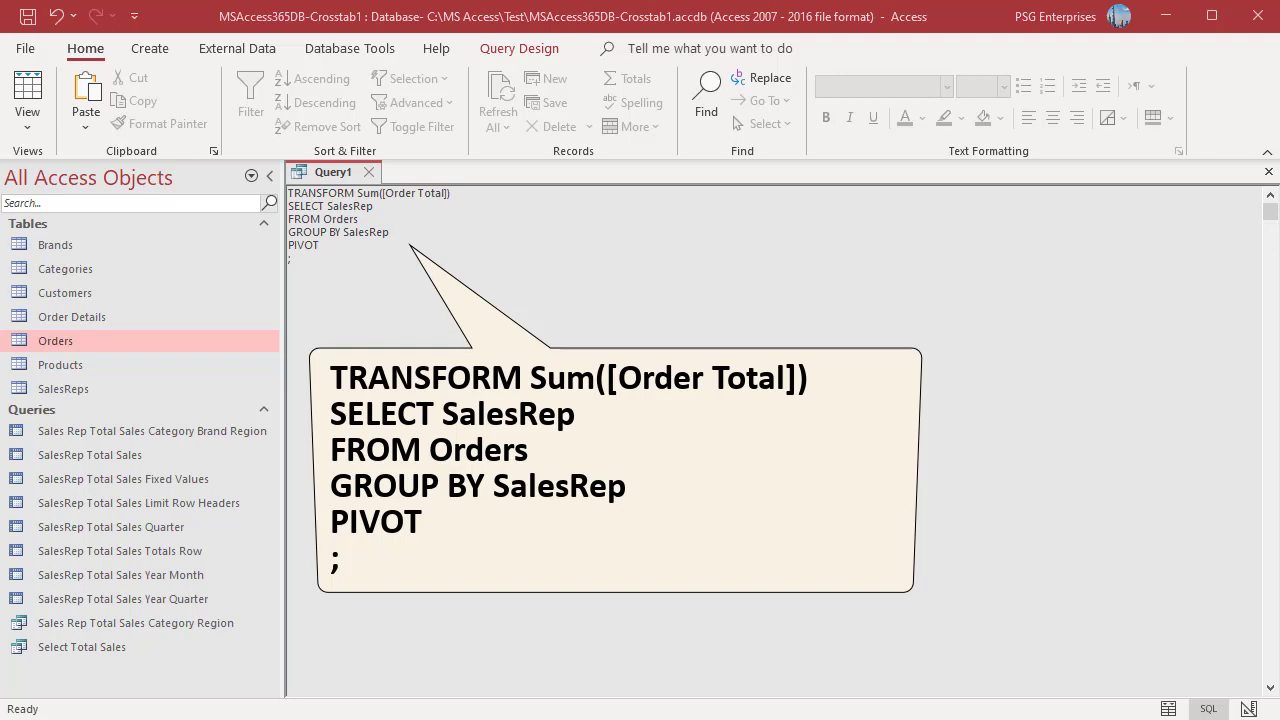
pyautogui.write('[Order Year]')
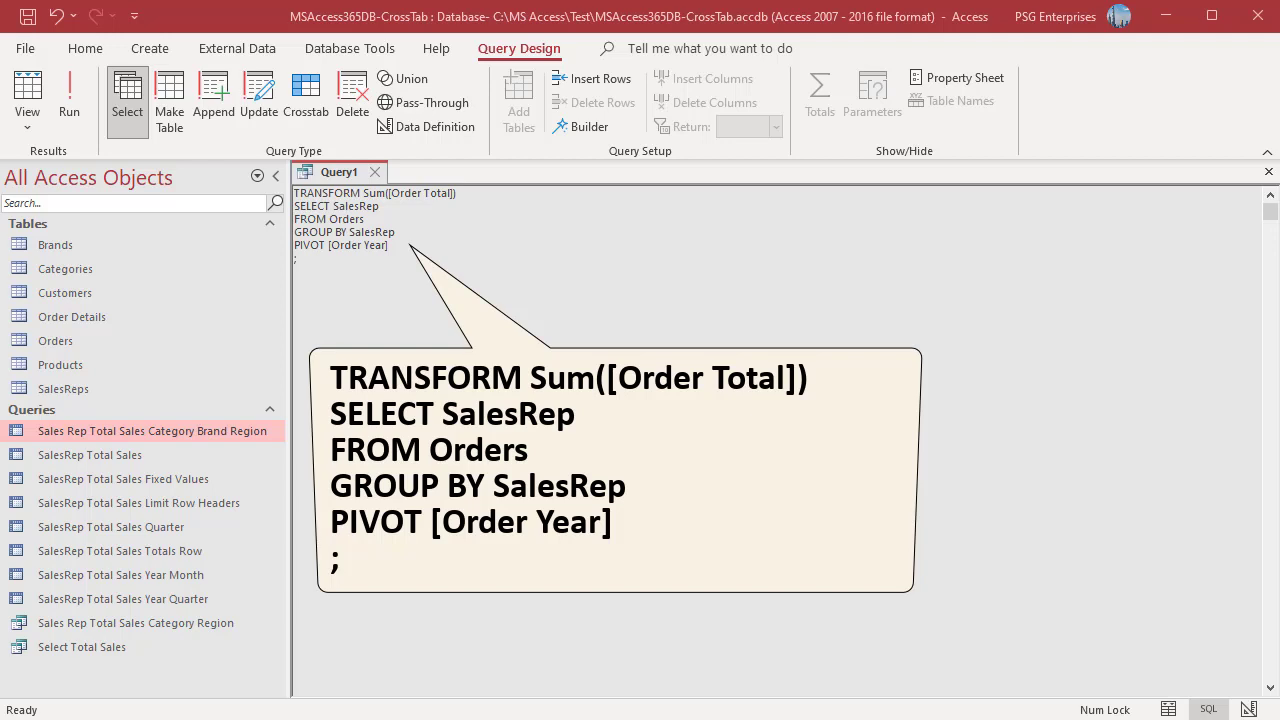
# Step: Add an ORDER BY SalesRep DESC clause on its own line before the PIVOT clause and run the query
pyautogui.press('Return')
pyautogui.write('ORDER BY Sales')
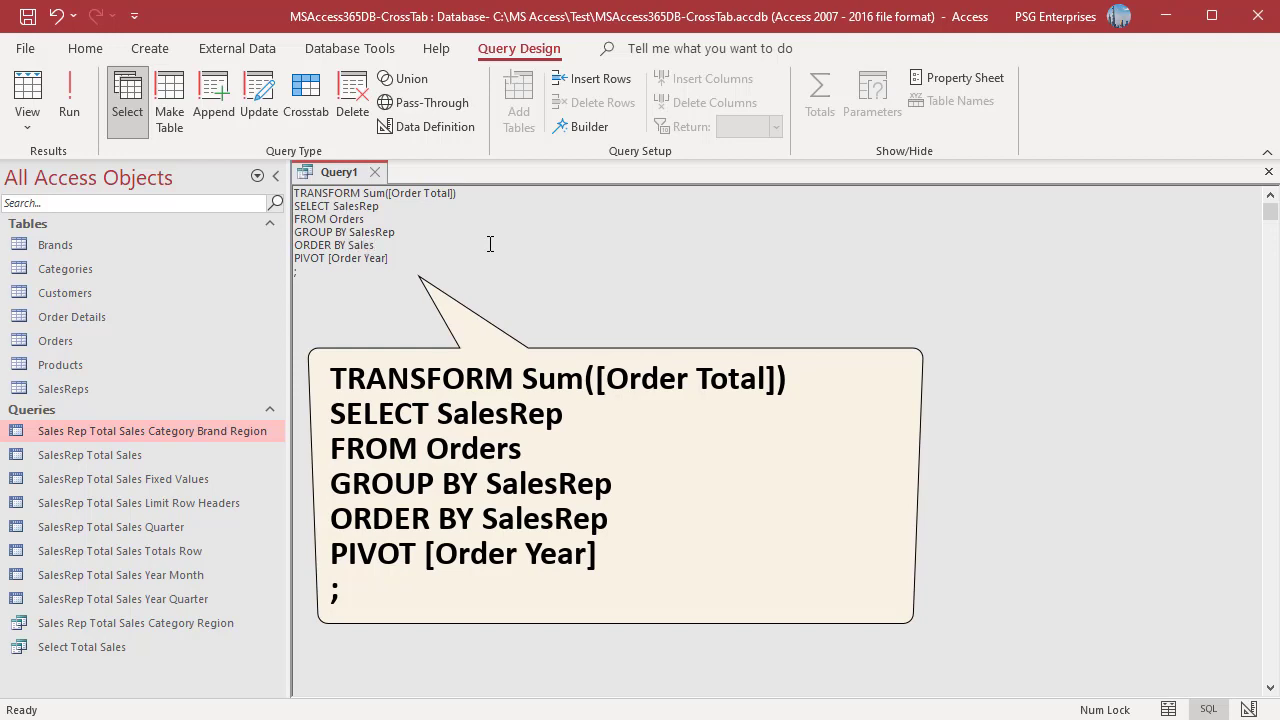
pyautogui.write('Rep')
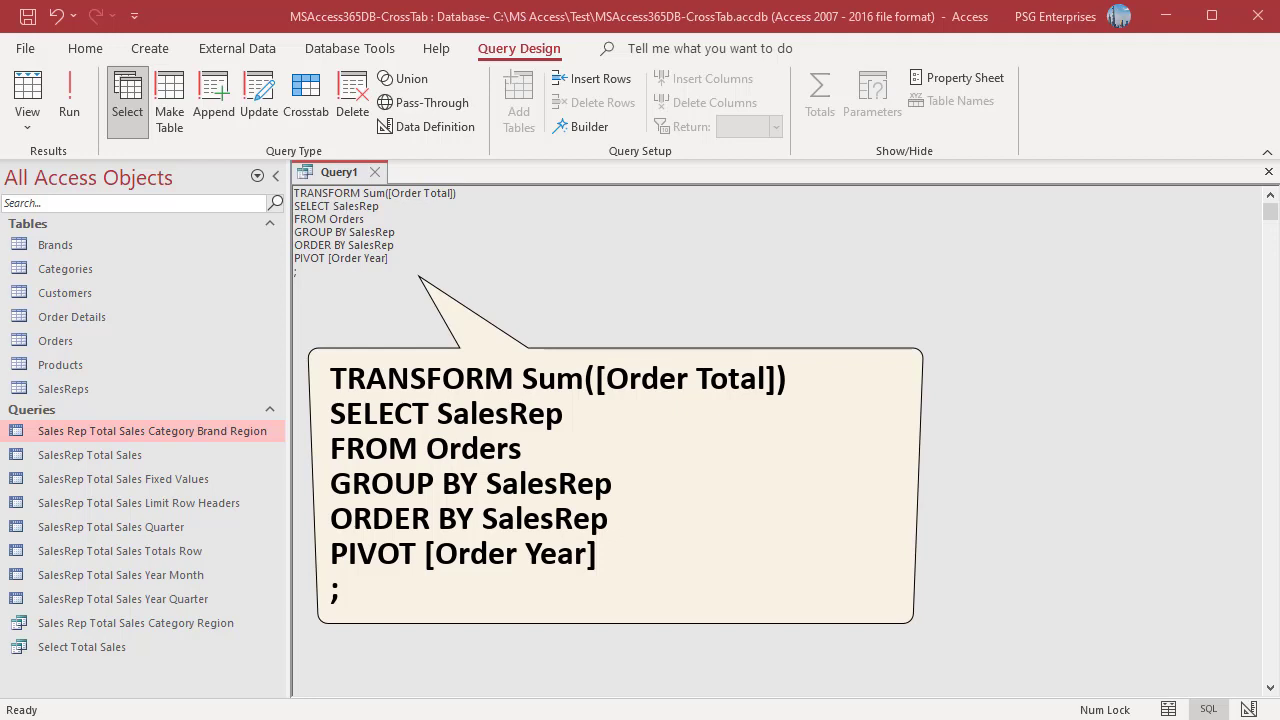
pyautogui.write('DESC')
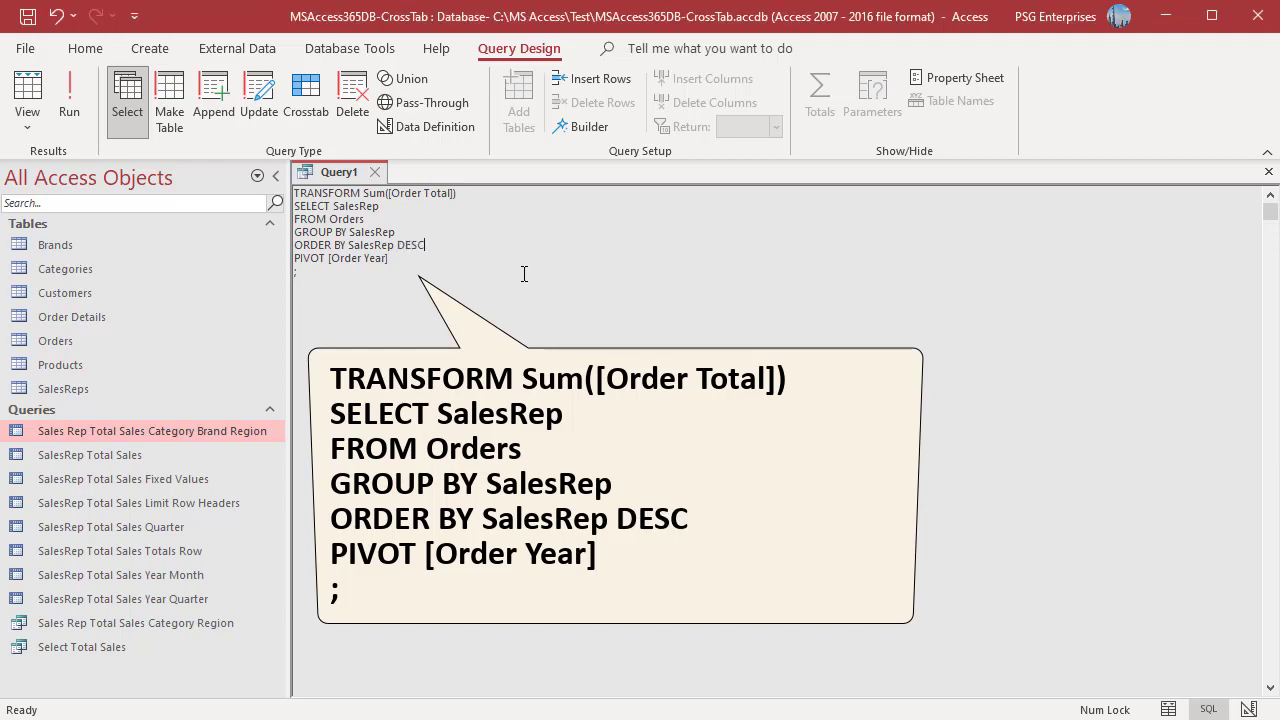
pyautogui.press('F5')
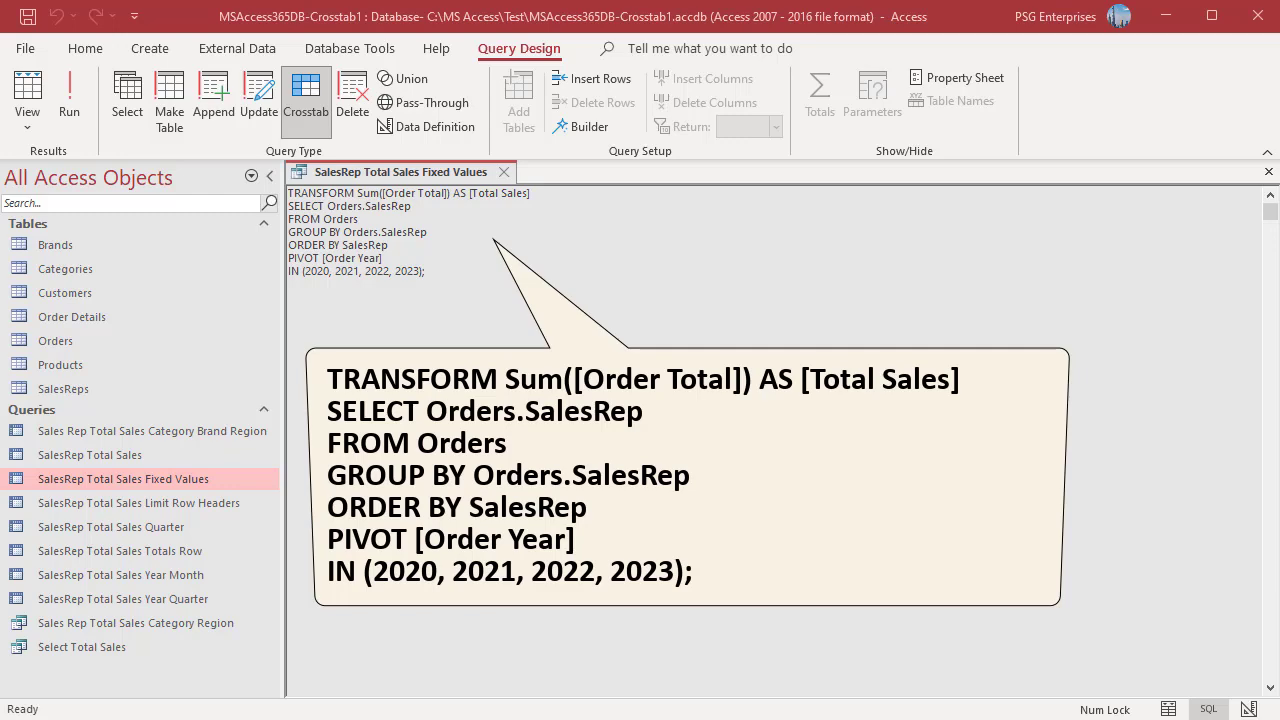
# Step: Run and close the SalesRep Total Sales Fixed Values query, and do the same with SalesRep Total Sales Limit Row Headers
pyautogui.click(69, 100)
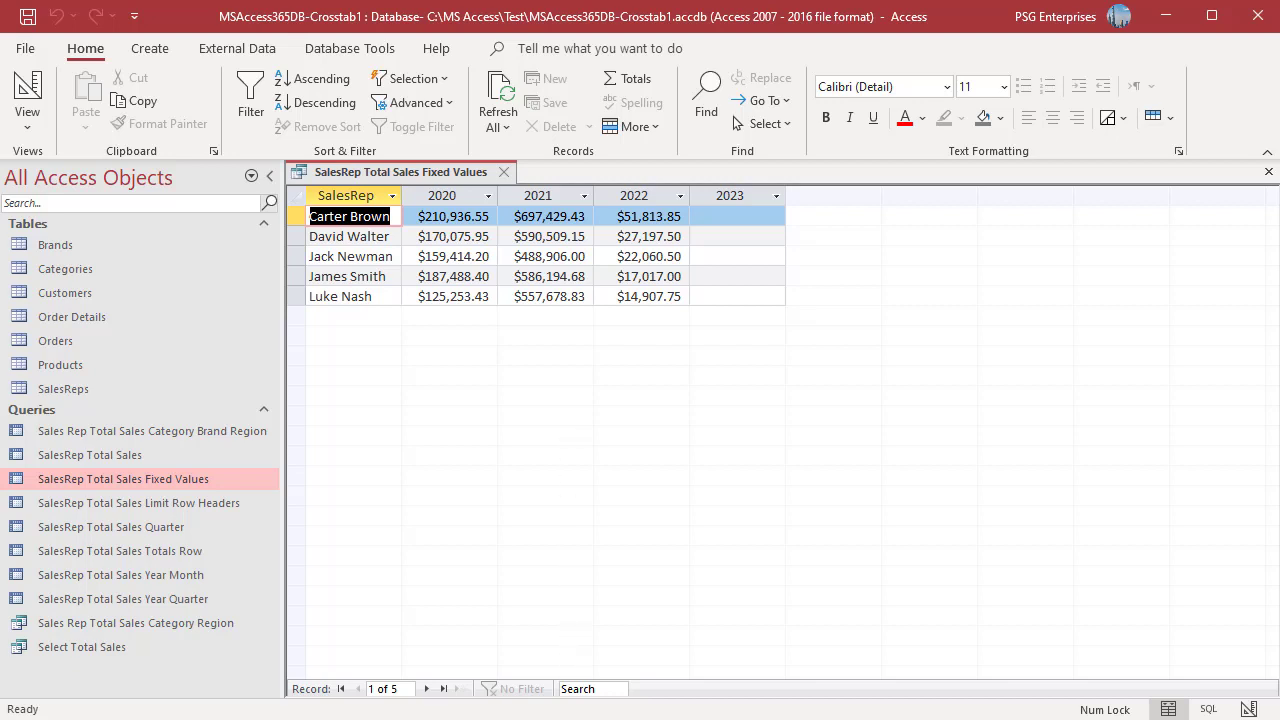
pyautogui.hotkey('ctrl', 'w')
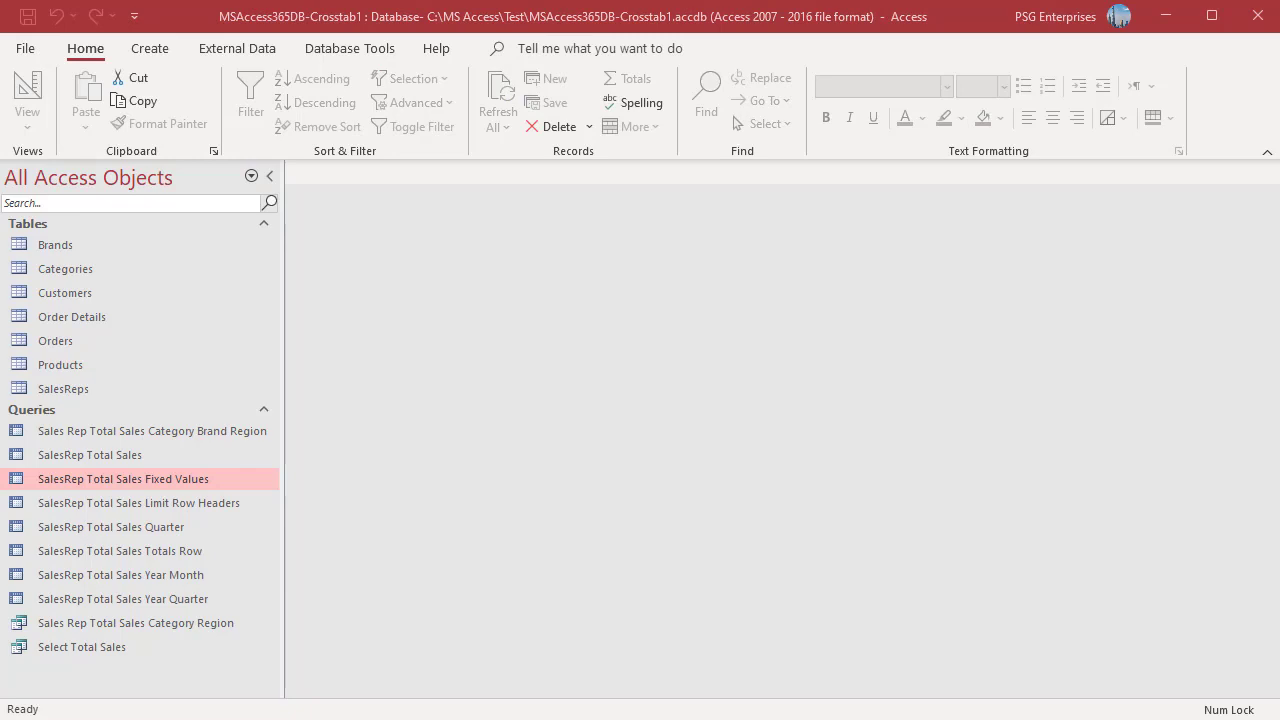
pyautogui.press('Down')
pyautogui.hotkey('ctrl', 'Return')
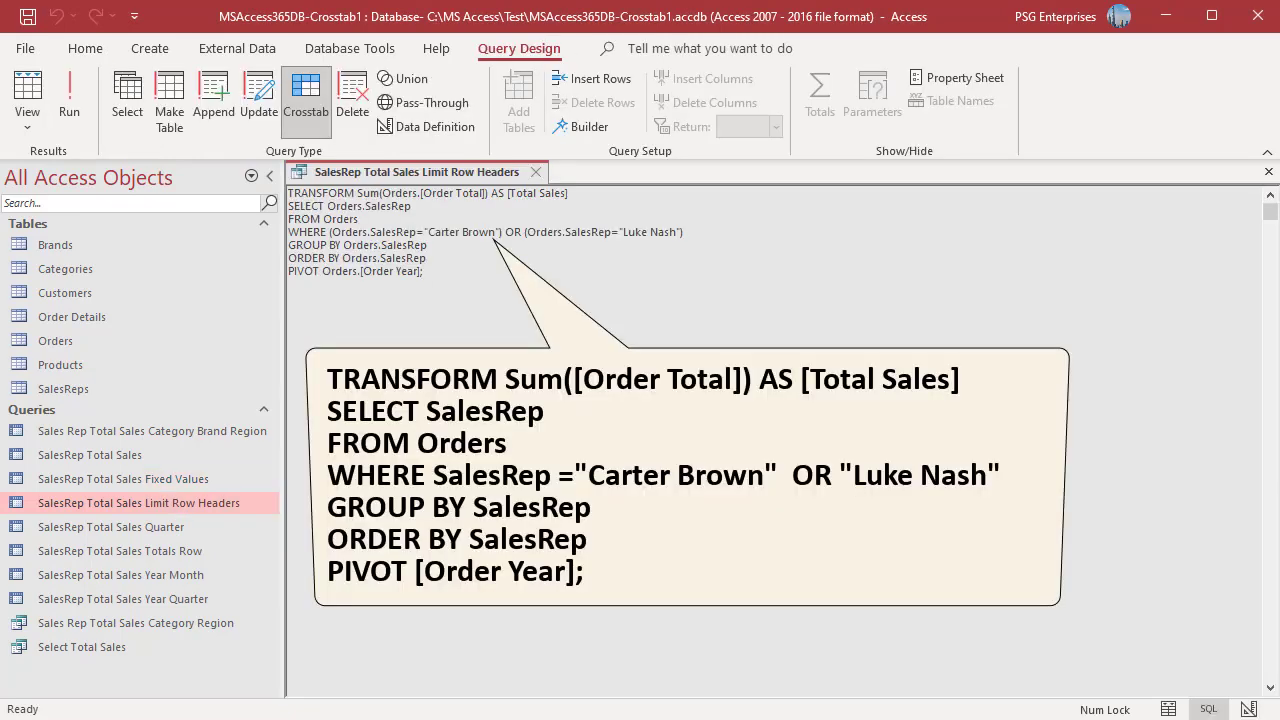
pyautogui.click(469, 290)
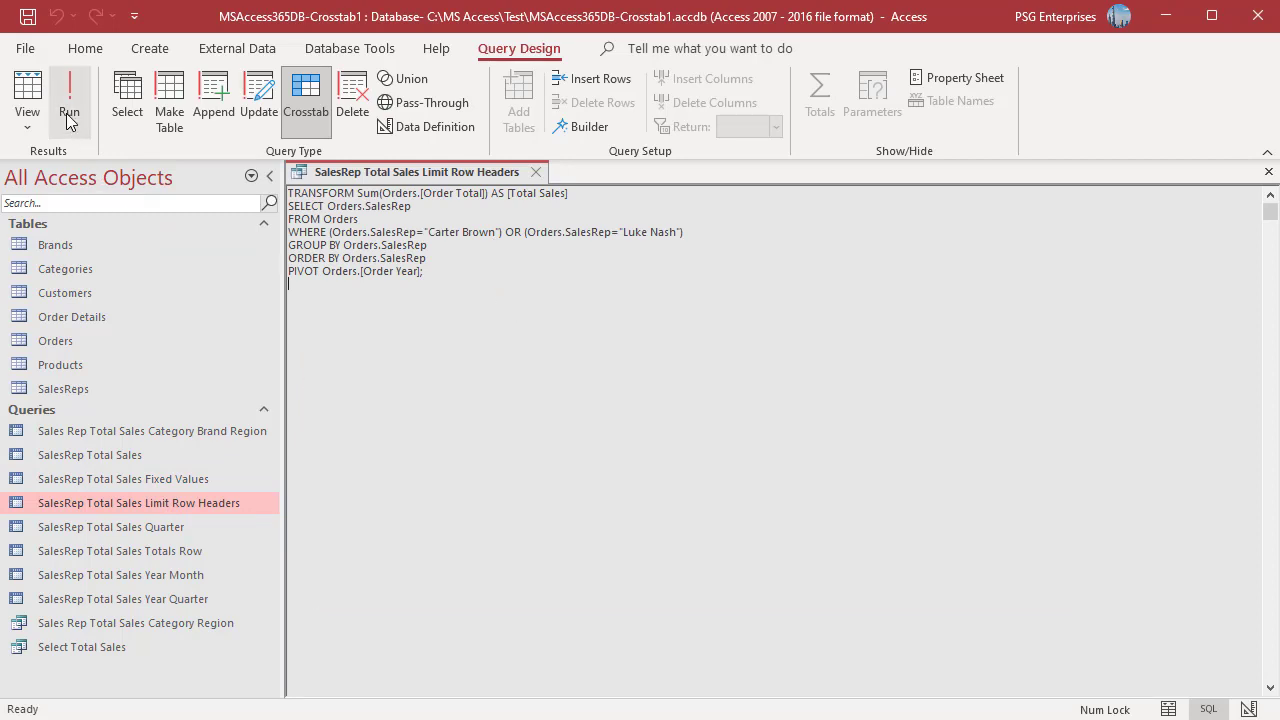
pyautogui.click(68, 110)
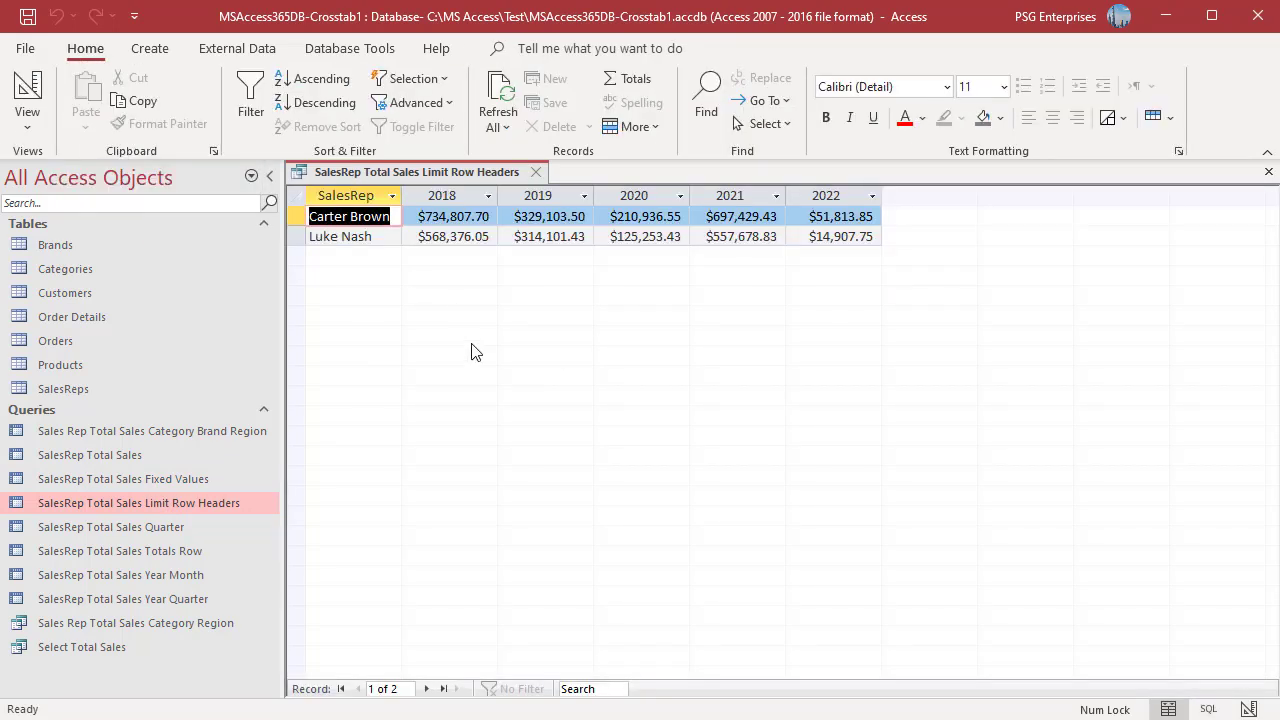
pyautogui.hotkey('ctrl', 'w')
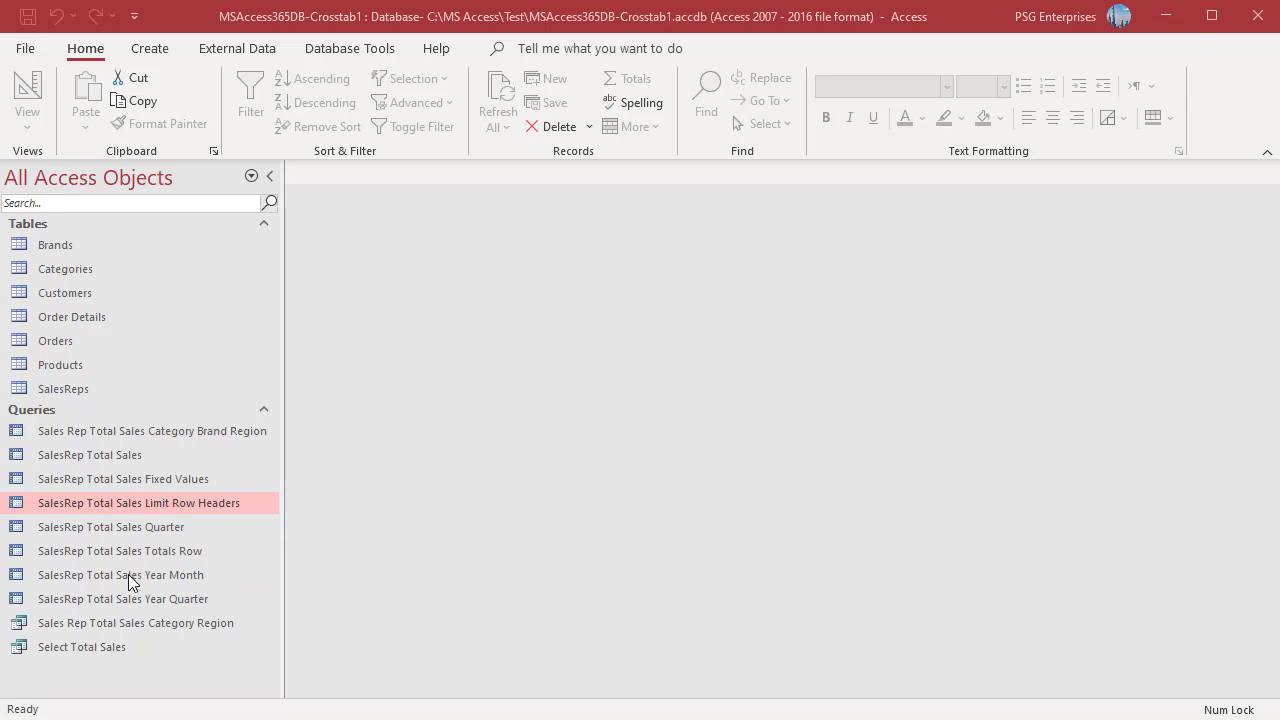
# Step: Run the SalesRep Total Sales Quarter, Year Quarter and Year Month crosstab queries one after another
pyautogui.doubleClick(133, 527)
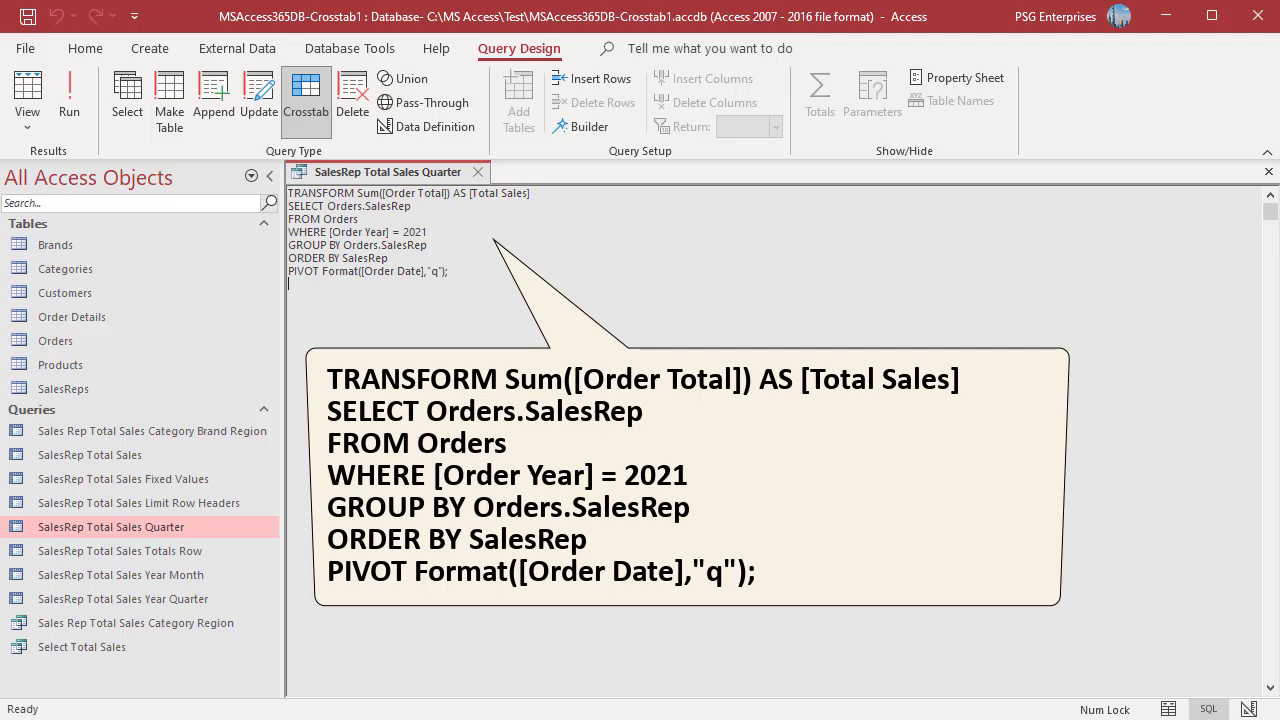
pyautogui.click(69, 104)
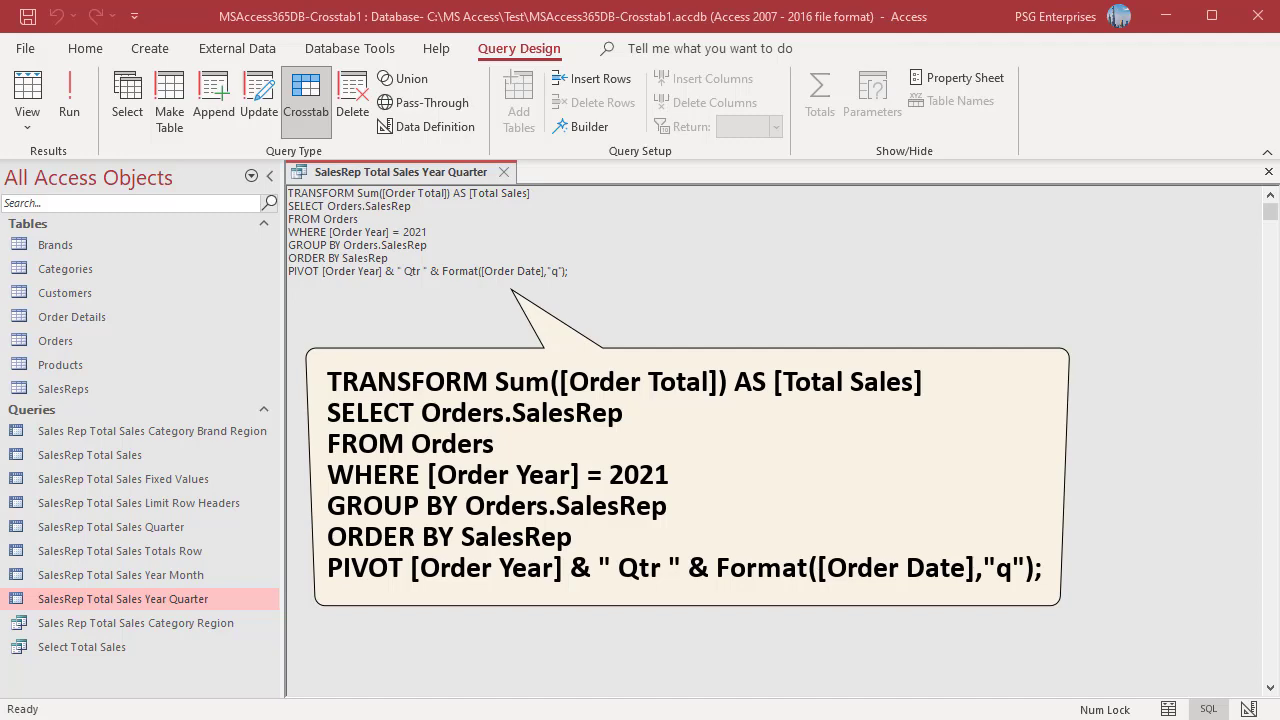
pyautogui.click(72, 100)
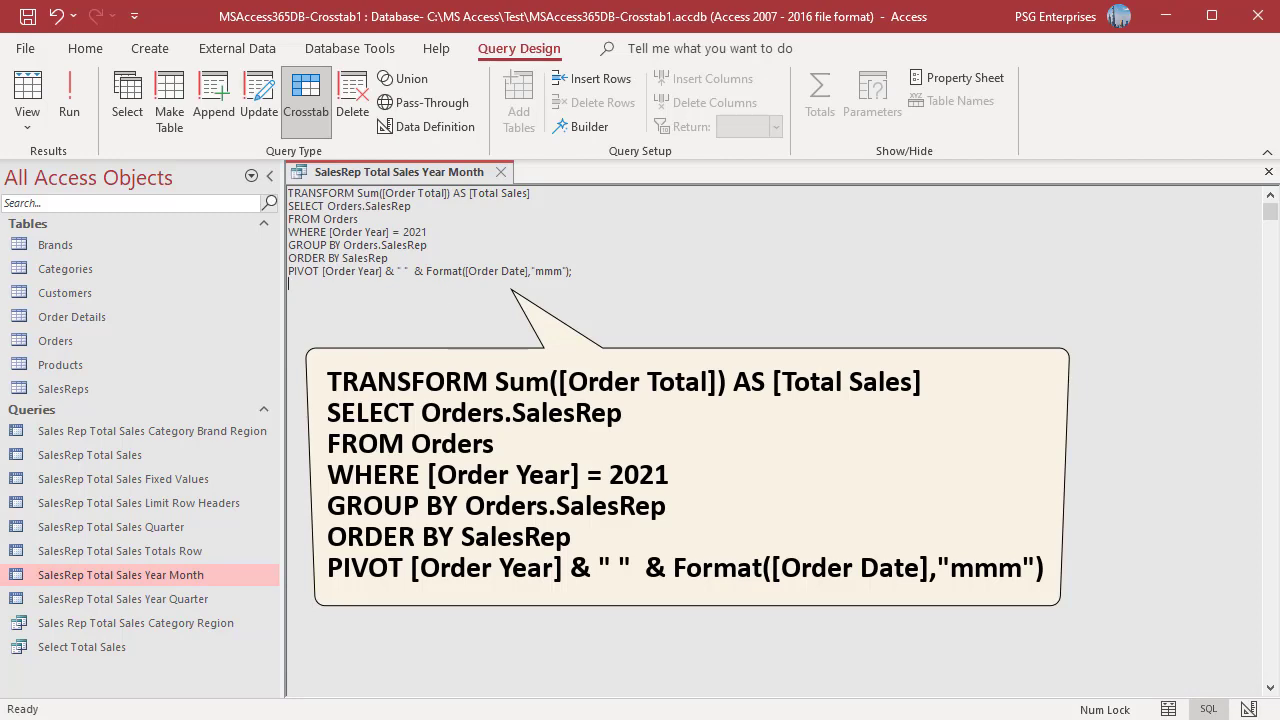
pyautogui.click(69, 100)
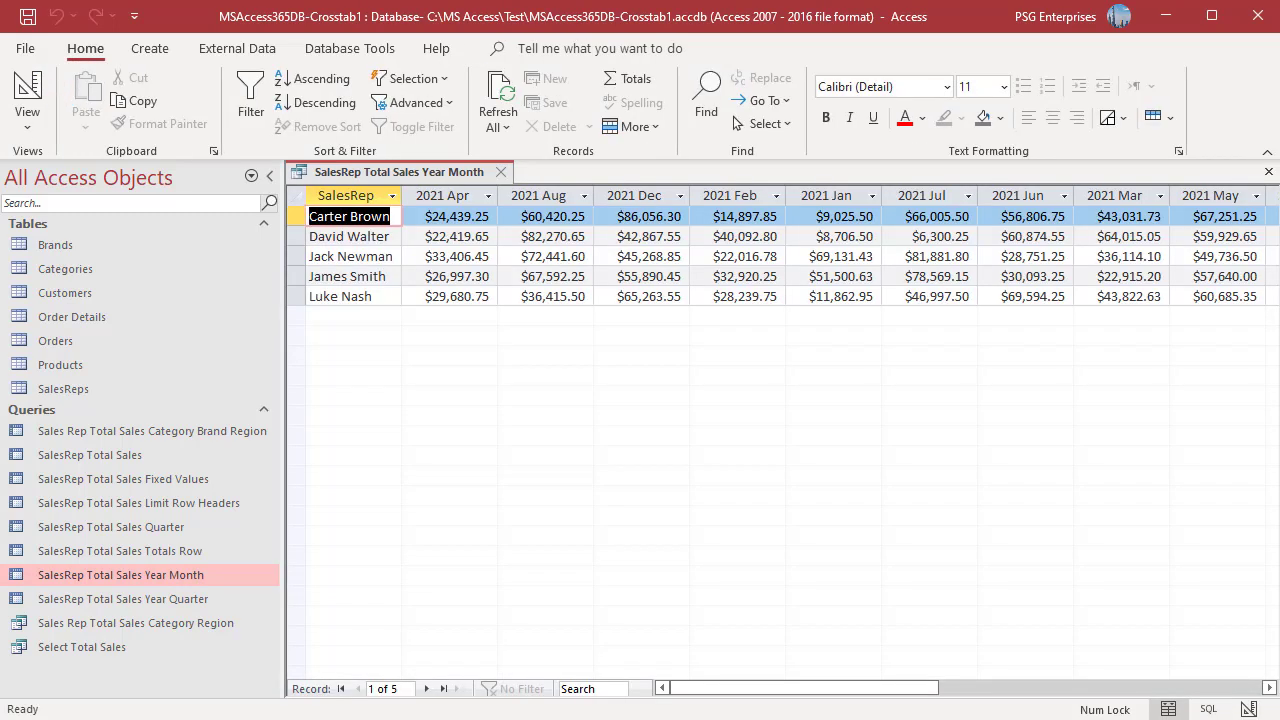
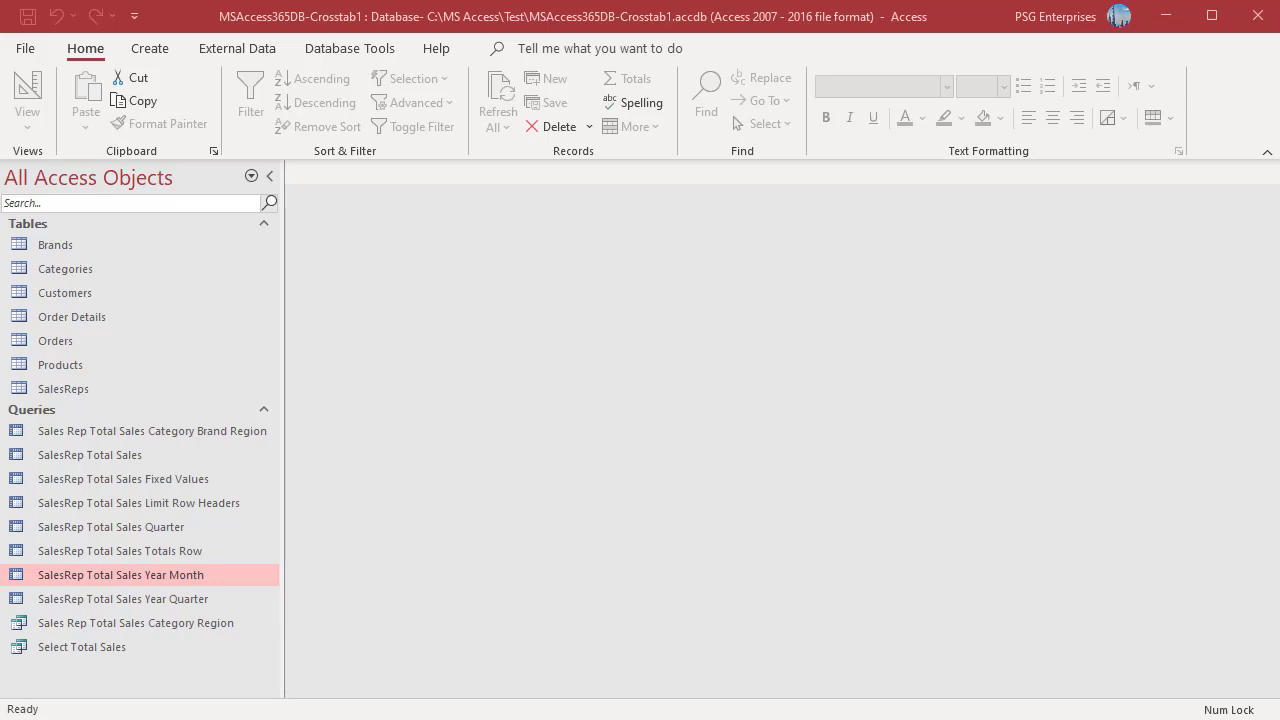
# Step: Open the SQL of the Sales Rep Total Sales Category Region query and run it
pyautogui.press('Down')
pyautogui.press('Down')
pyautogui.press('Down')
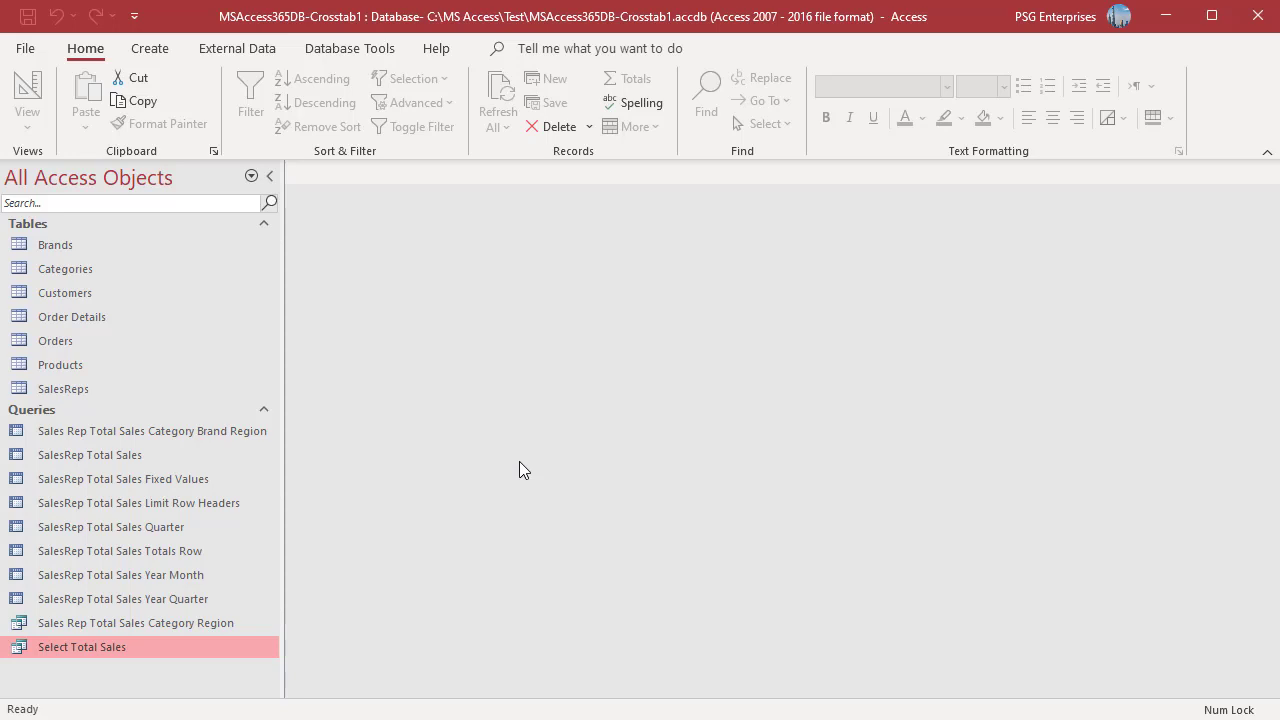
pyautogui.press('Up')
pyautogui.hotkey('ctrl', 'Return')
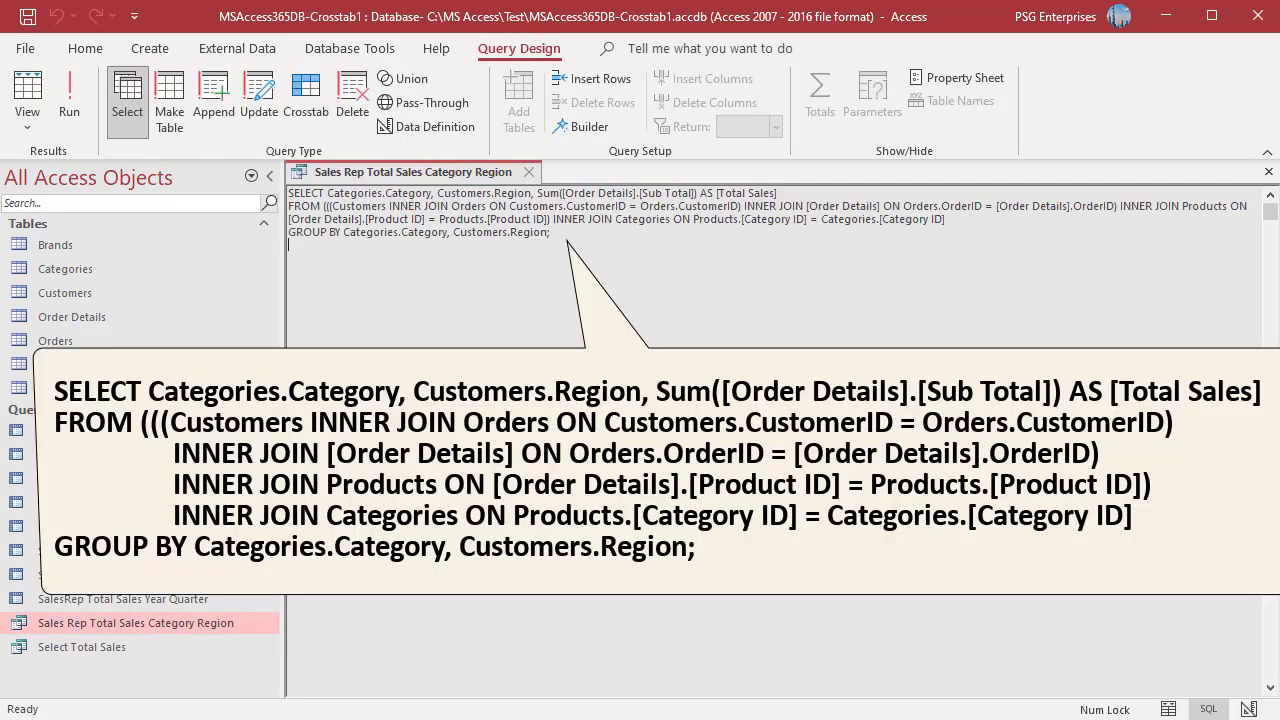
pyautogui.click(74, 93)
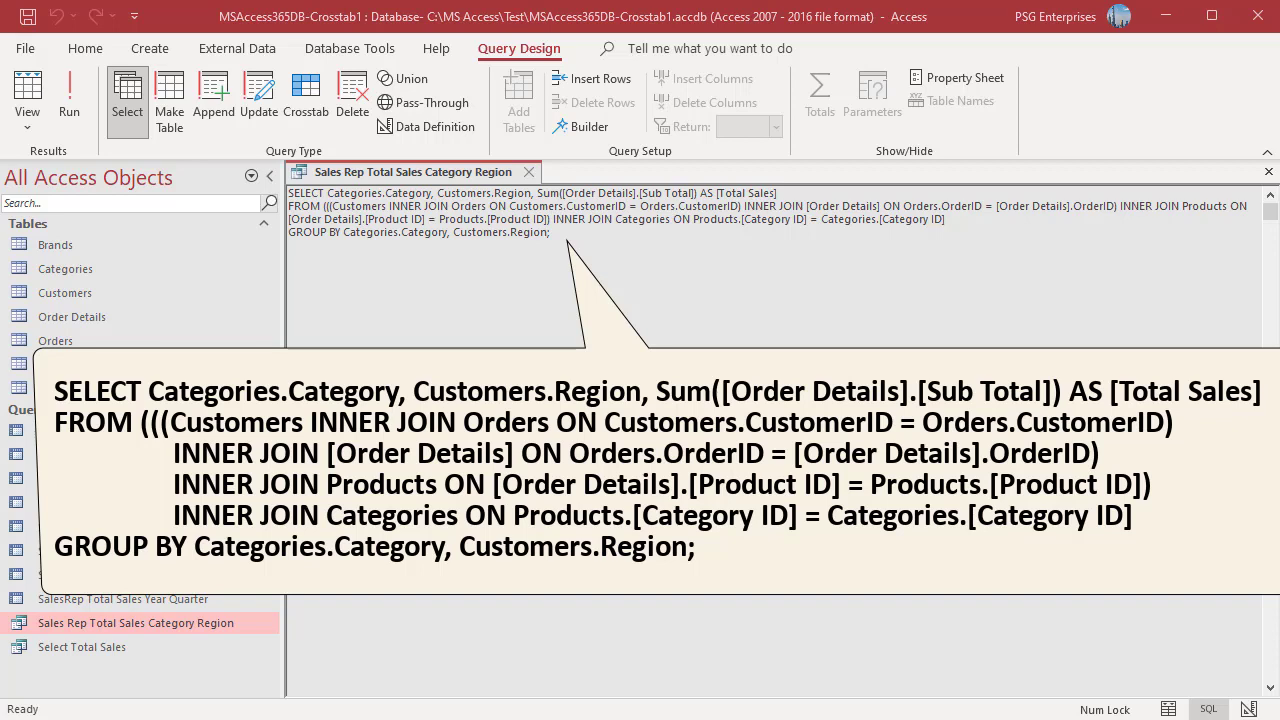
# Step: Add a TRANSFORM line above SELECT and move Sum([Order Details].[Sub Total]) AS [Total Sales] into it, removing the leftover comma after Customers.Region
pyautogui.write('TRANSFORM')
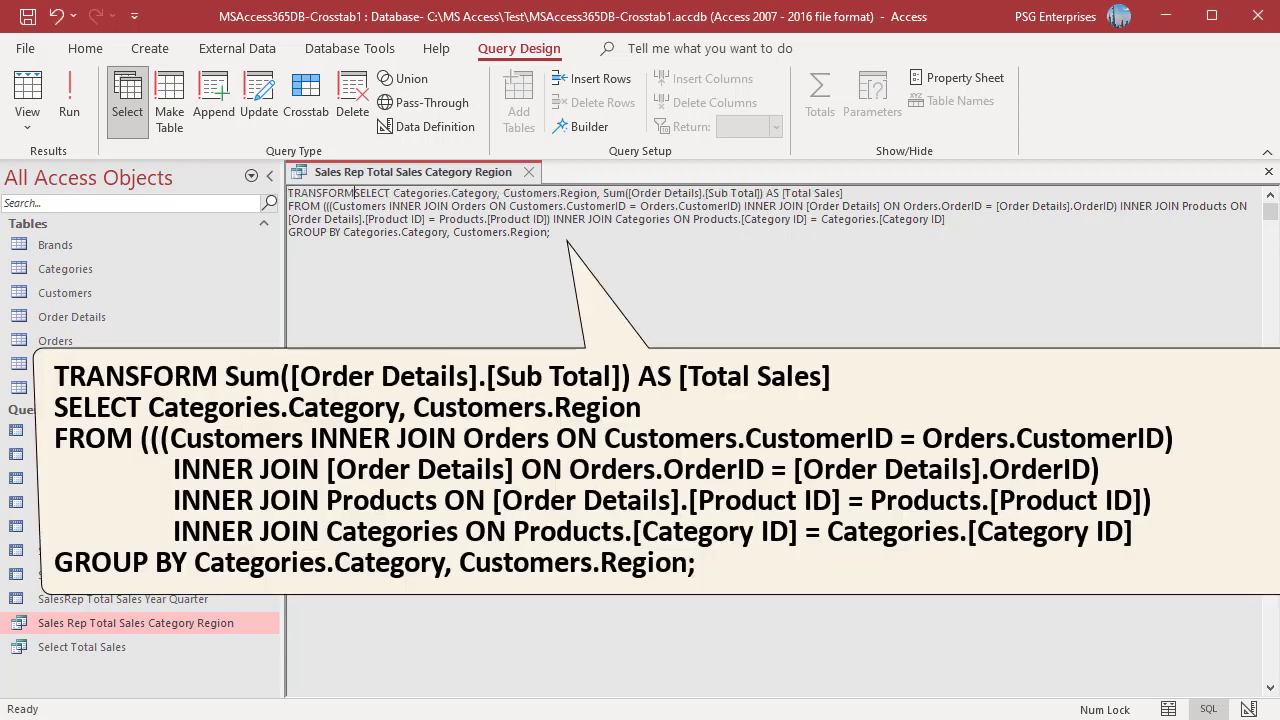
pyautogui.press('Return')
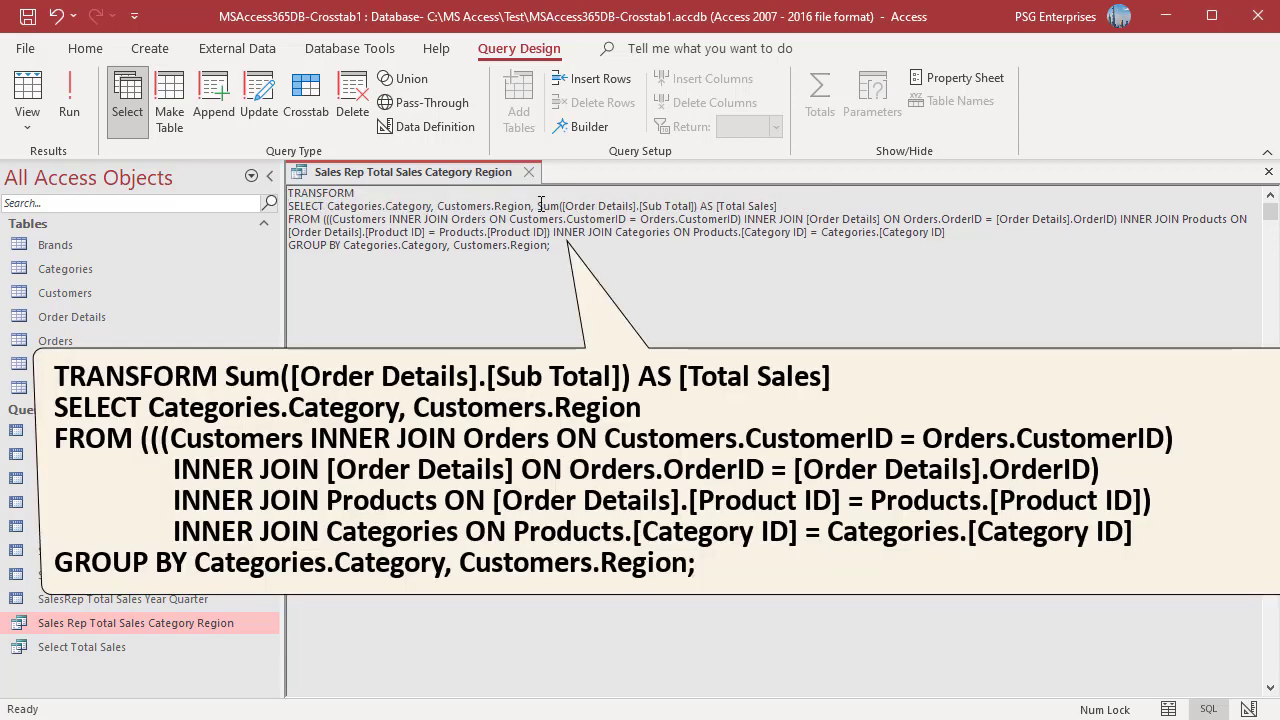
pyautogui.moveTo(538, 205); pyautogui.dragTo(796, 203)
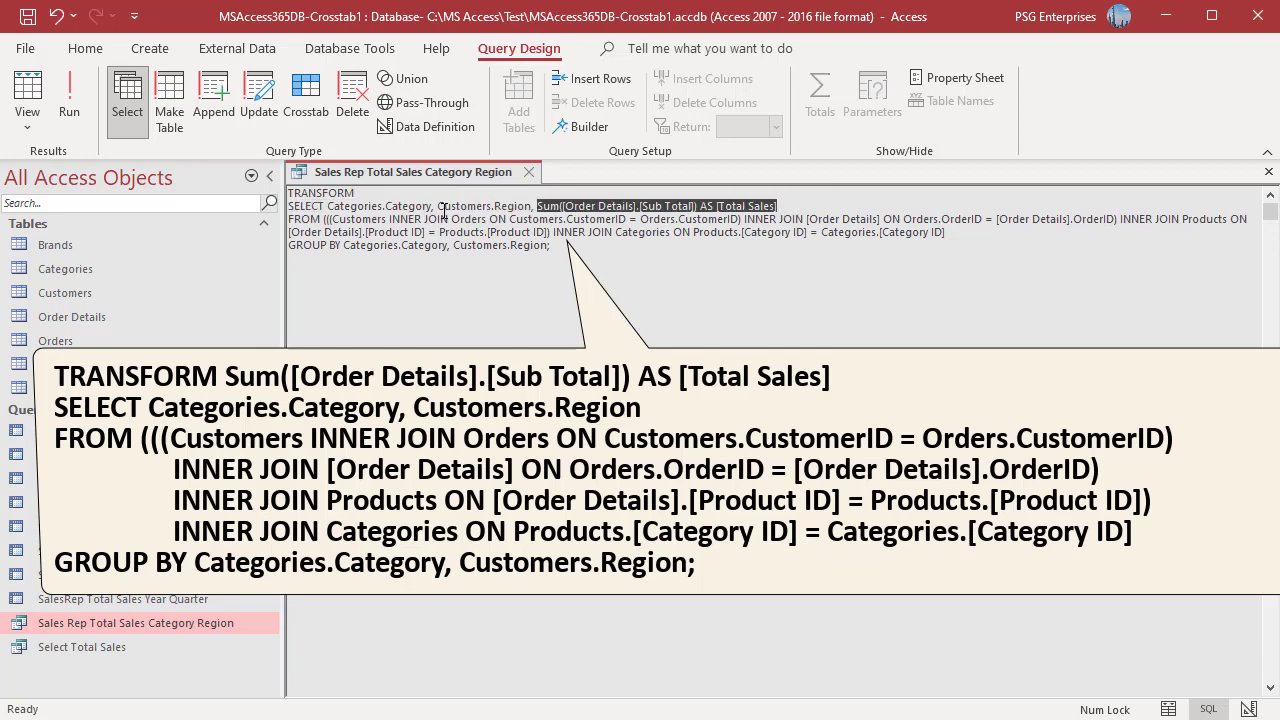
pyautogui.hotkey('ctrl', 'x')
pyautogui.click(374, 197)
pyautogui.hotkey('ctrl', 'v')
pyautogui.press('Down')
pyautogui.press('BackSpace')
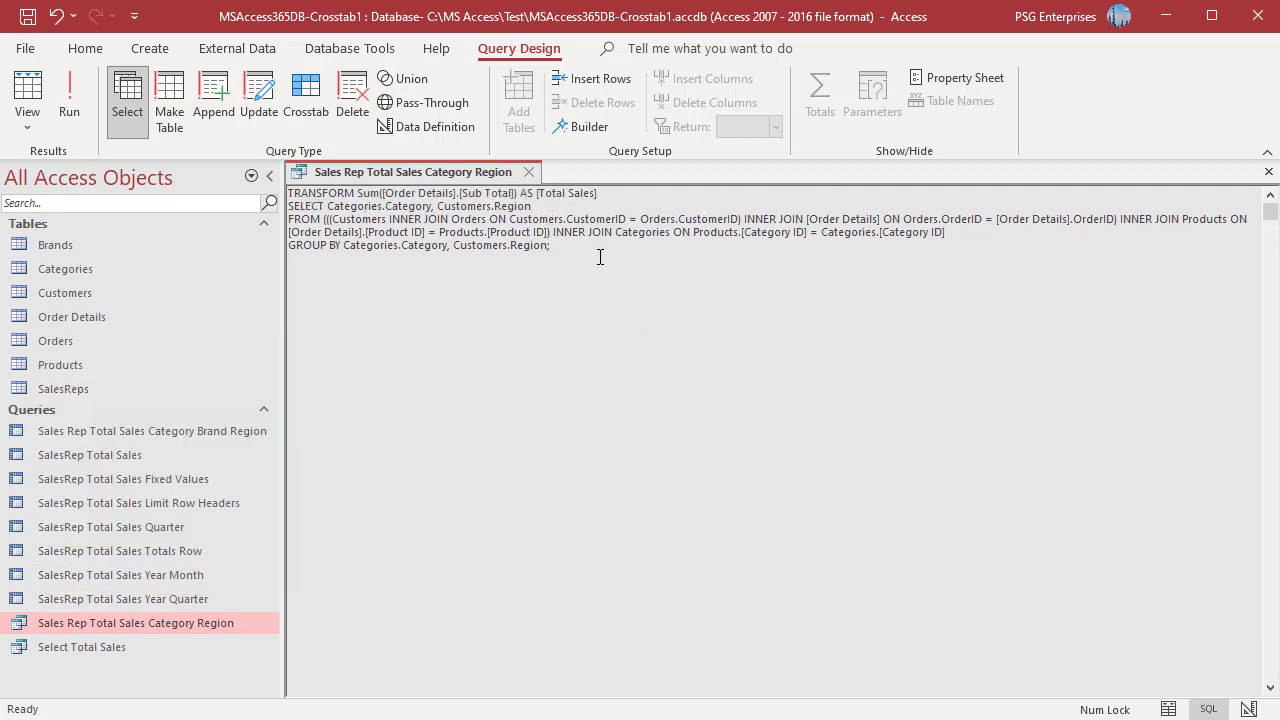
# Step: Add a PIVOT line, move Customers.Region into it from GROUP BY, remove the leftover comma after Categories.Category, and run the query
pyautogui.write('PIVOT')
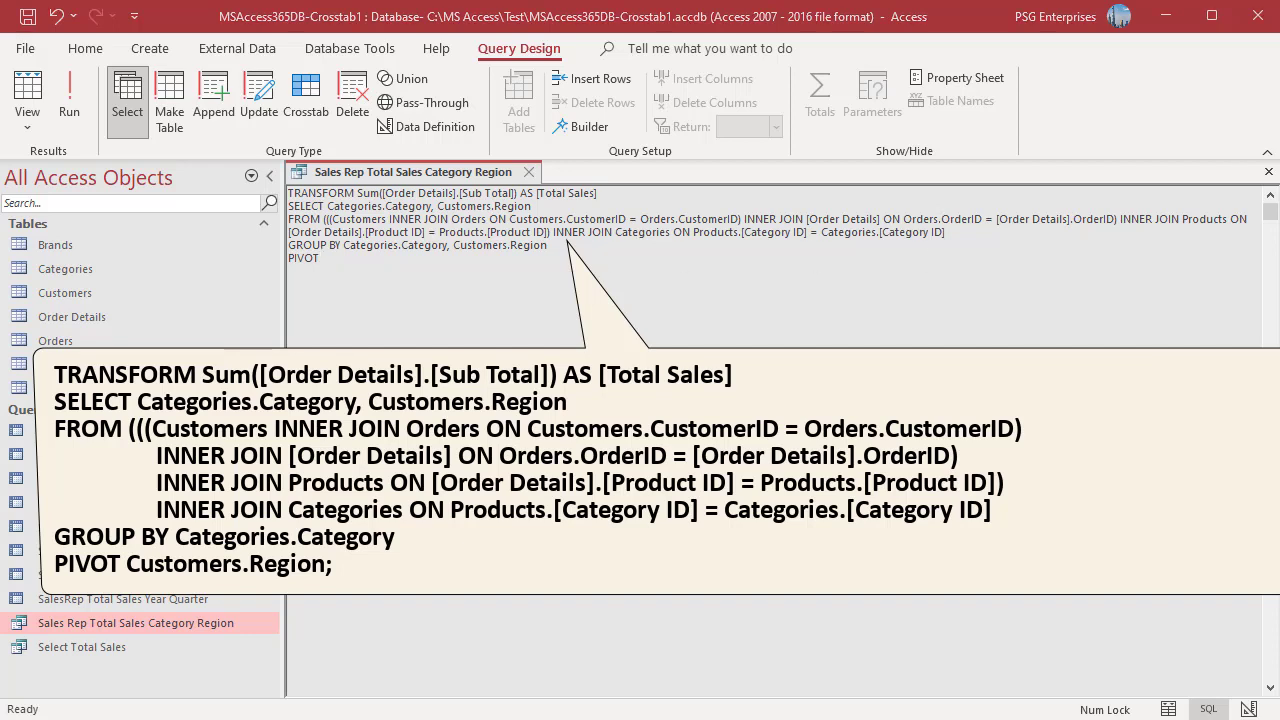
pyautogui.moveTo(453, 245); pyautogui.dragTo(548, 250)
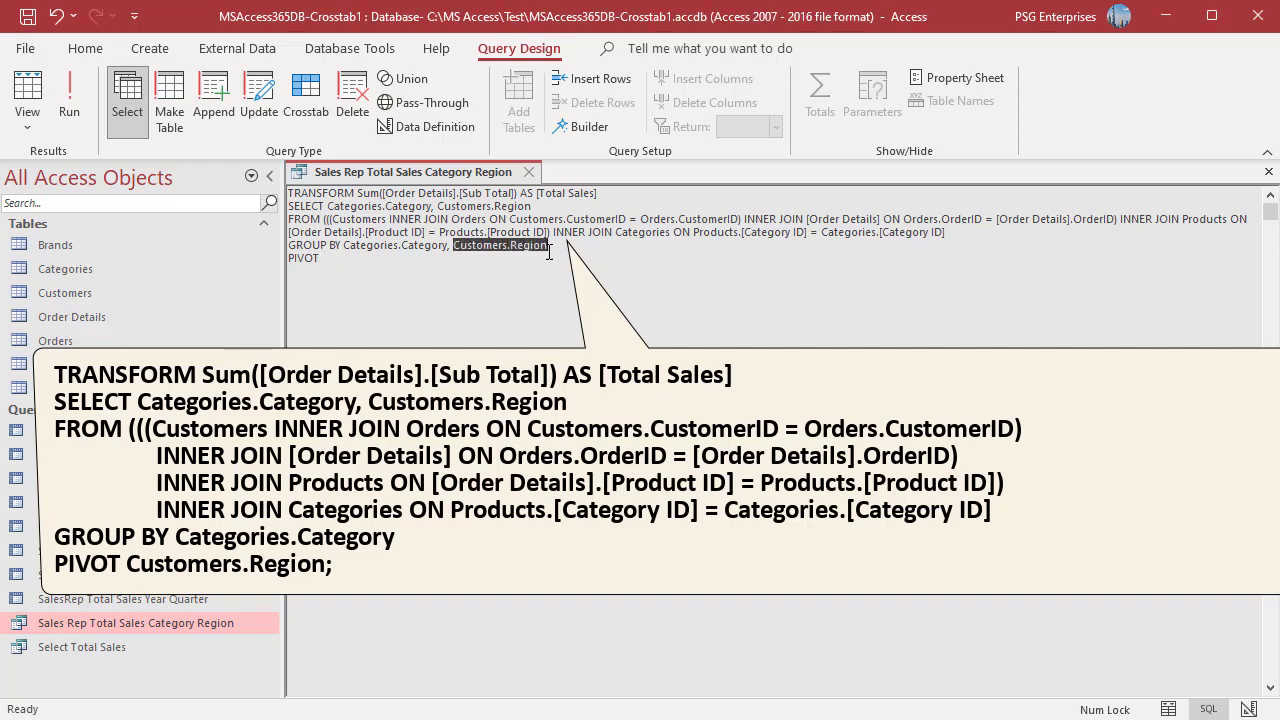
pyautogui.hotkey('ctrl', 'x')
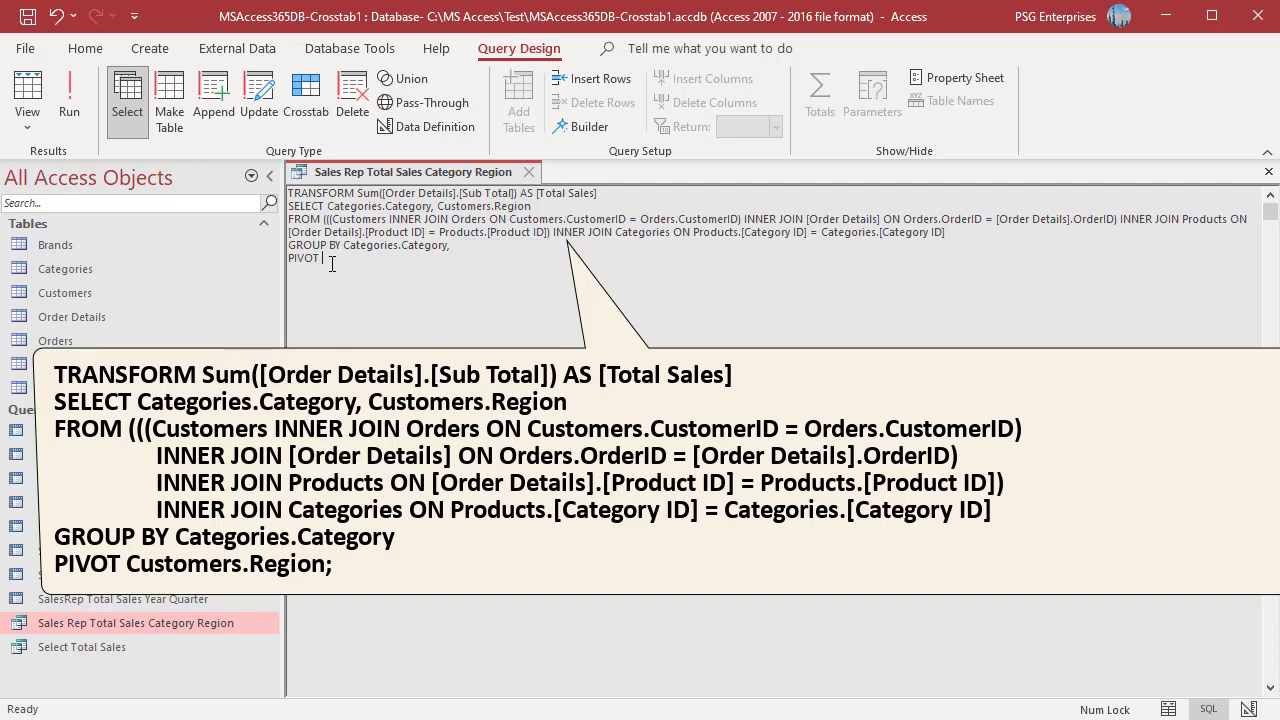
pyautogui.click(448, 283)
pyautogui.hotkey('ctrl', 'v')
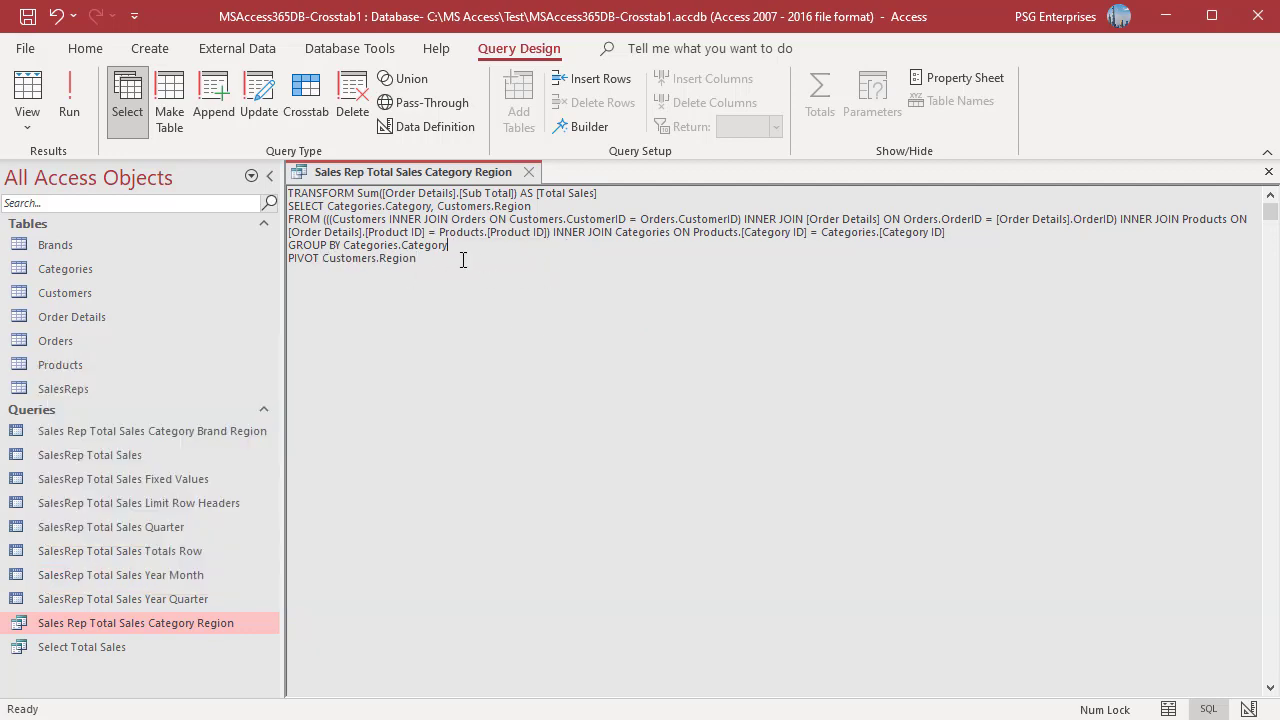
pyautogui.click(70, 112)
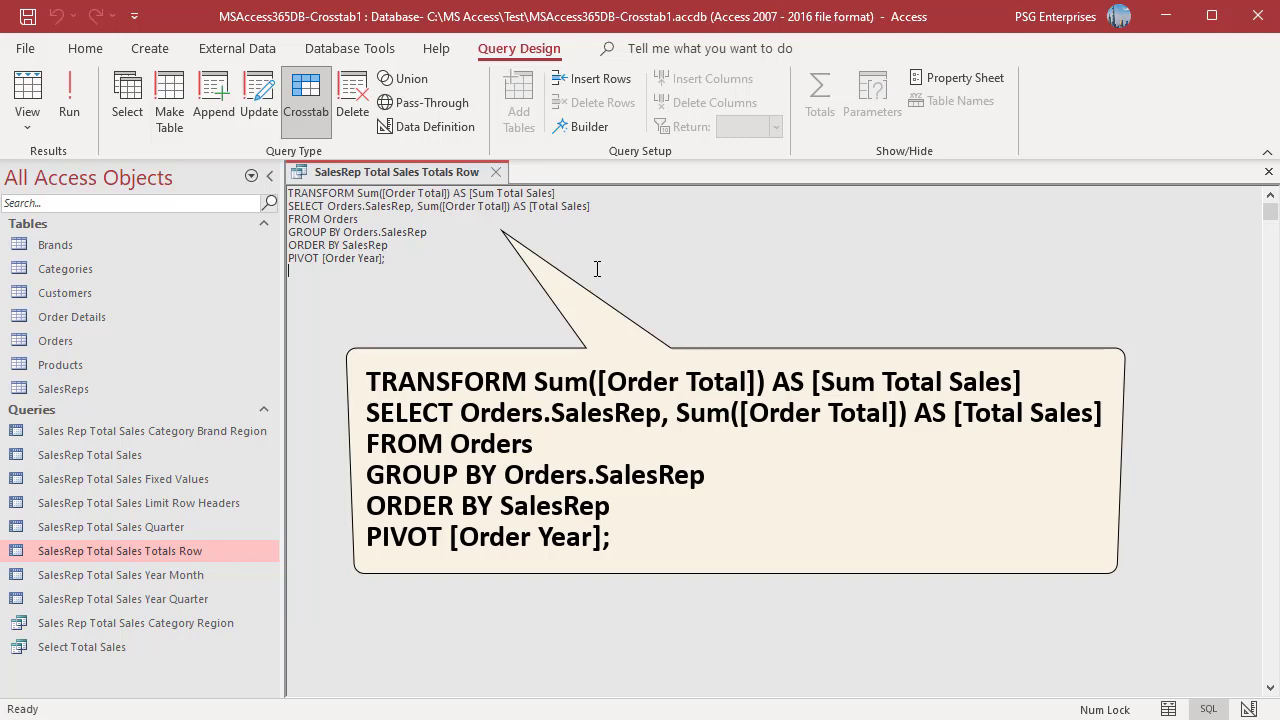
# Step: Run and close the SalesRep Total Sales Totals Row query, and open the SQL of Sales Rep Total Sales Category Brand Region and run it
pyautogui.click(69, 100)
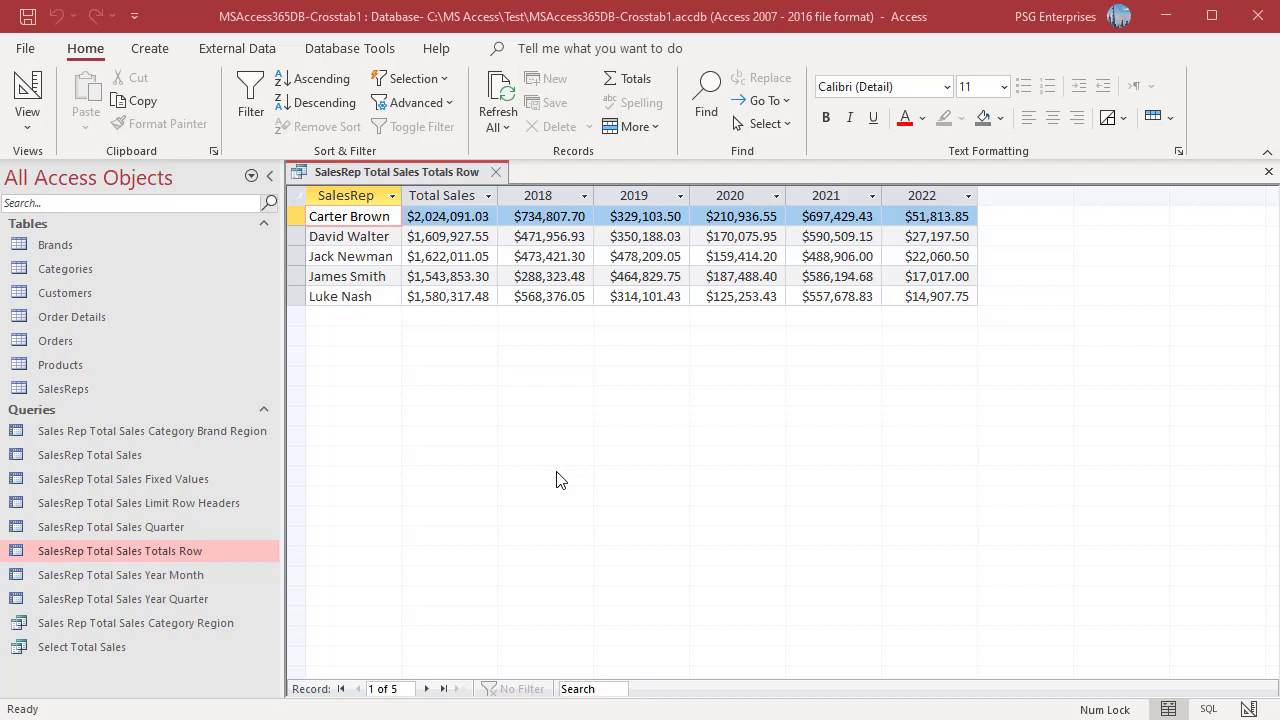
pyautogui.hotkey('ctrl', 'w')
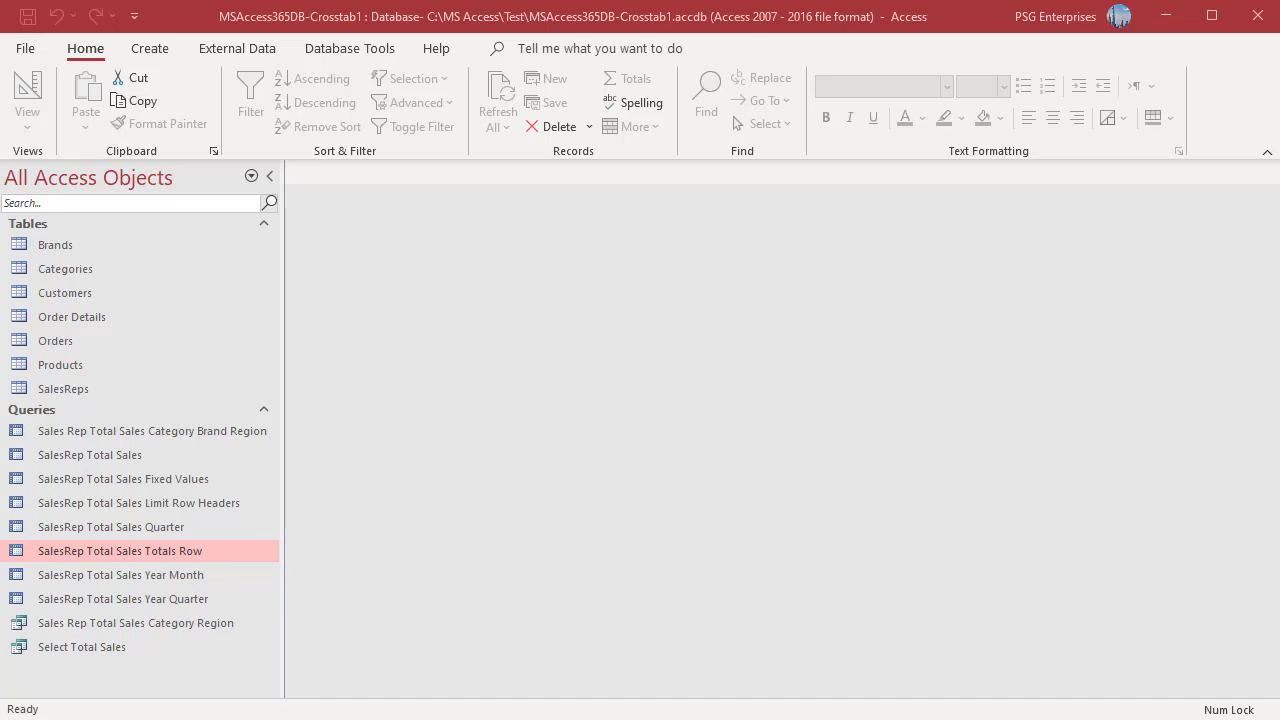
pyautogui.doubleClick(166, 430)
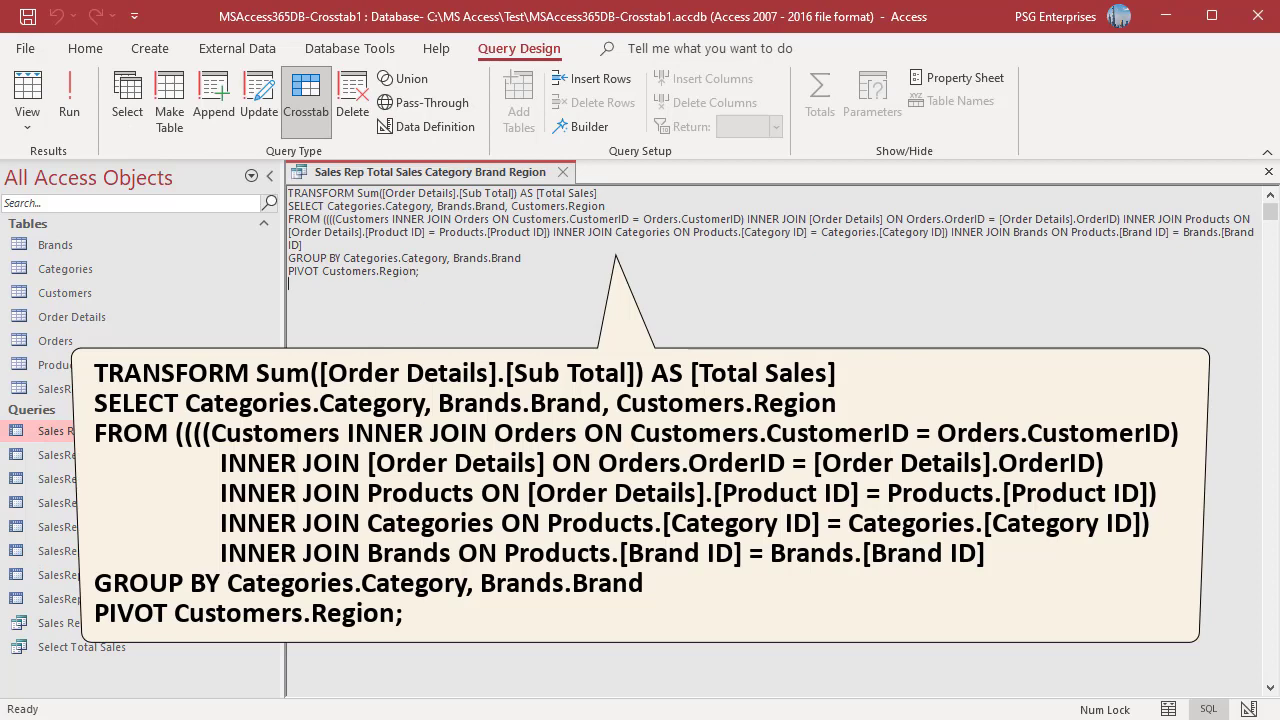
pyautogui.click(69, 95)
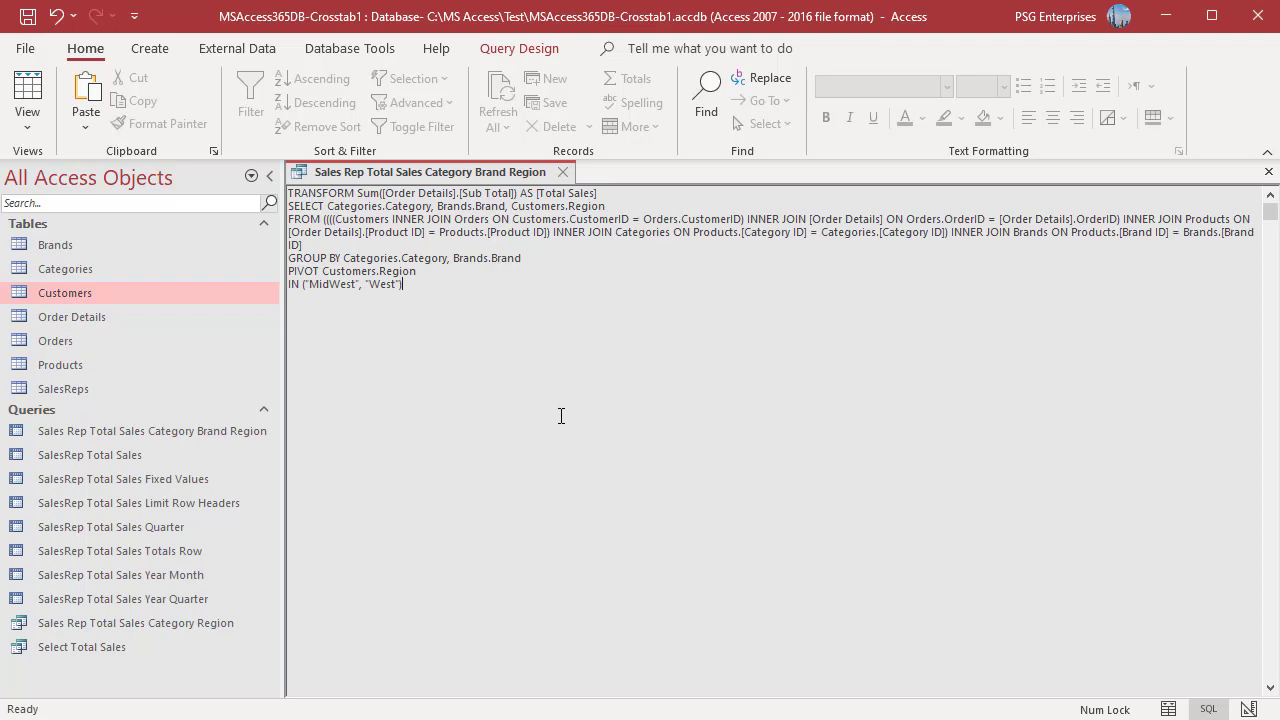
# Step: Run the Category Brand Region crosstab with PIVOT Customers.Region limited by IN ("MidWest", "West"), and close it
pyautogui.click(519, 48)
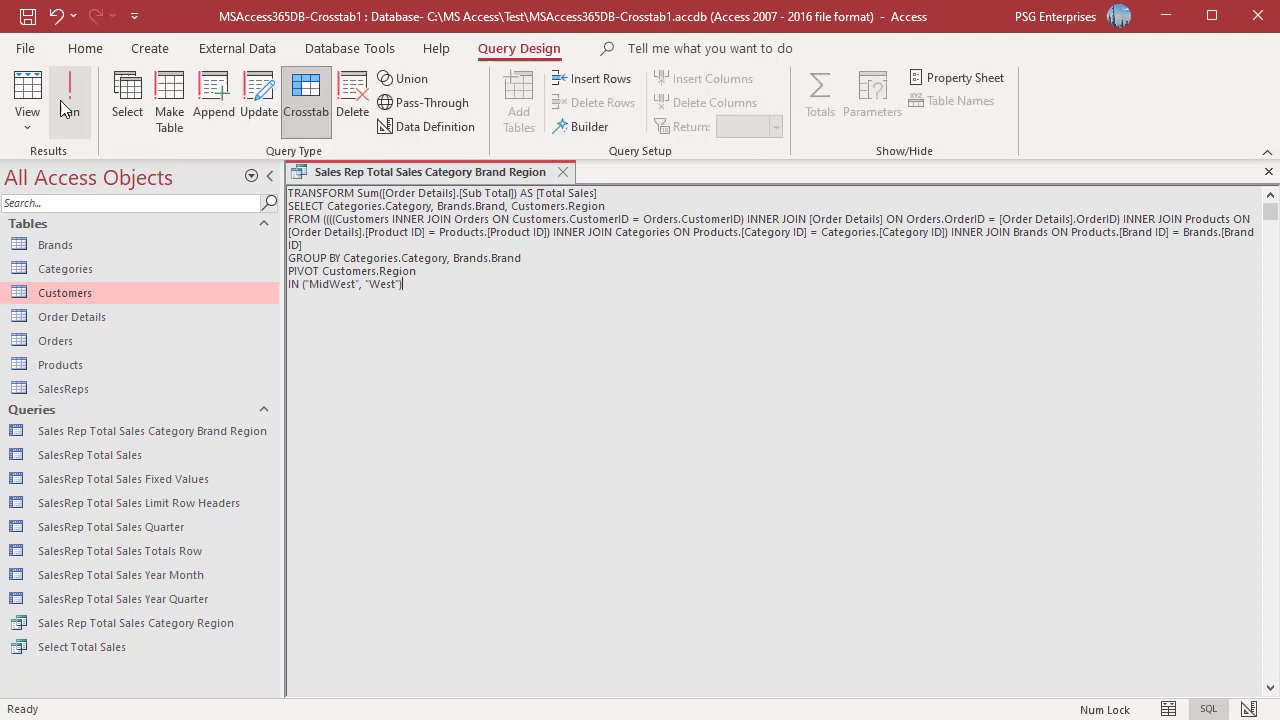
pyautogui.click(68, 102)
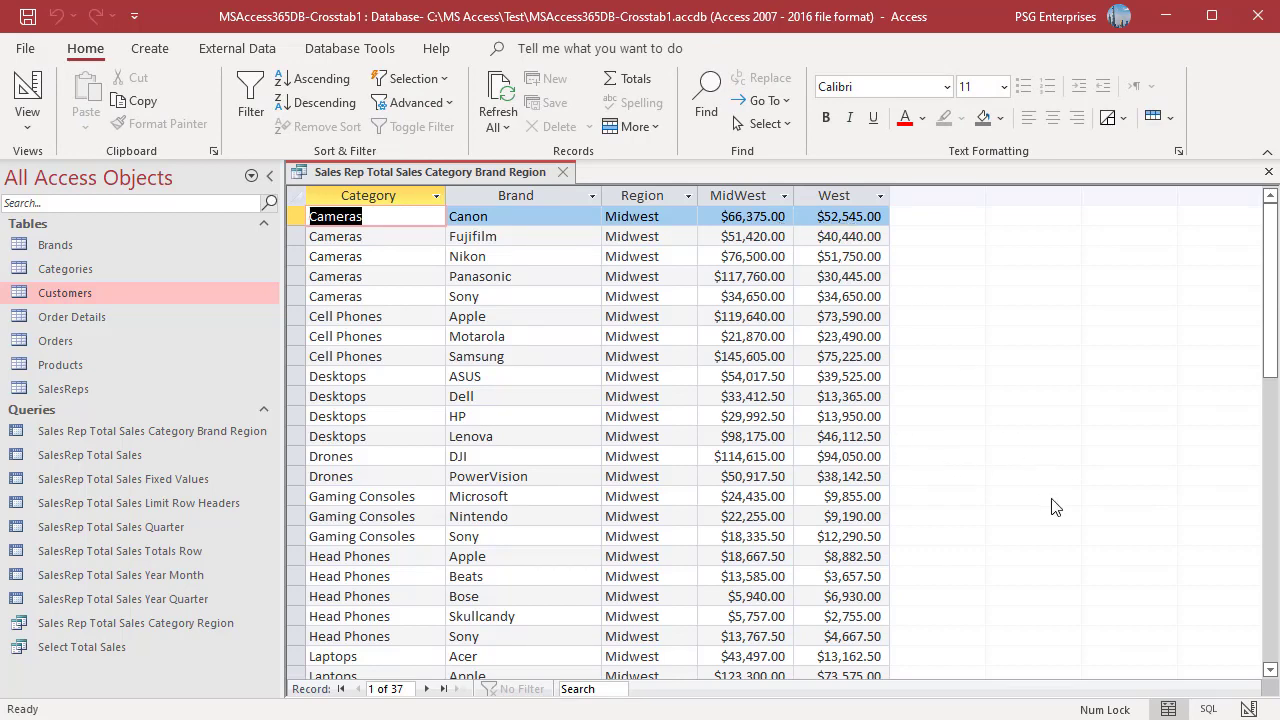
pyautogui.hotkey('ctrl', 'w')
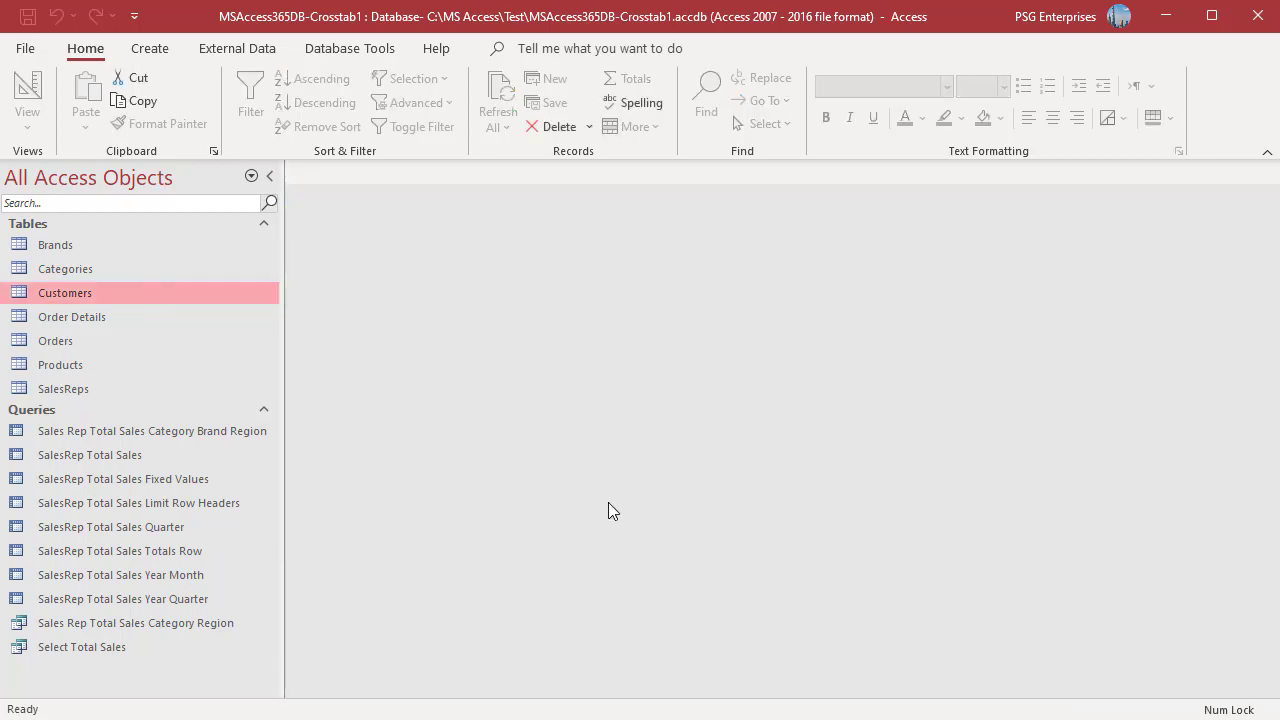